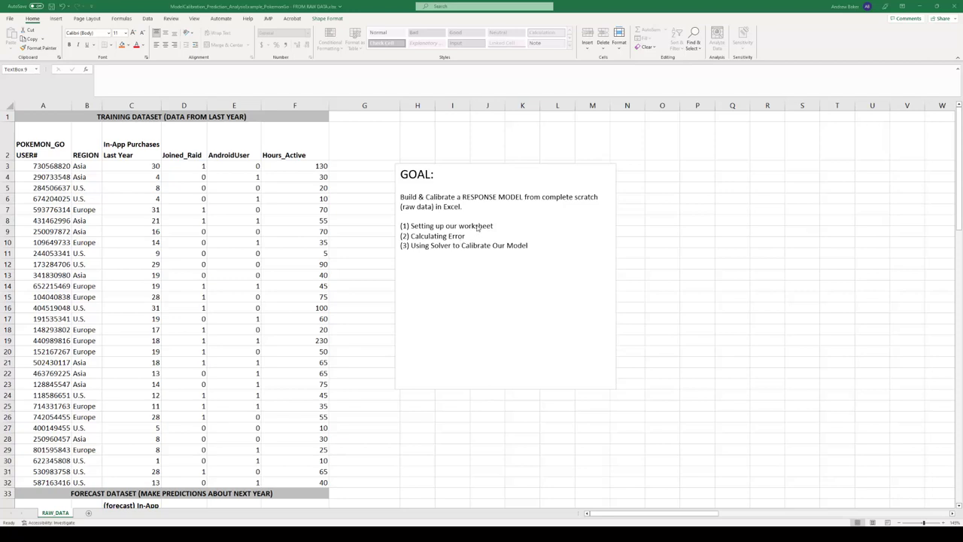
Delete the GOAL text box from the RAW_DATA sheet.
{"action": "left_click", "coordinate": [496, 168]}
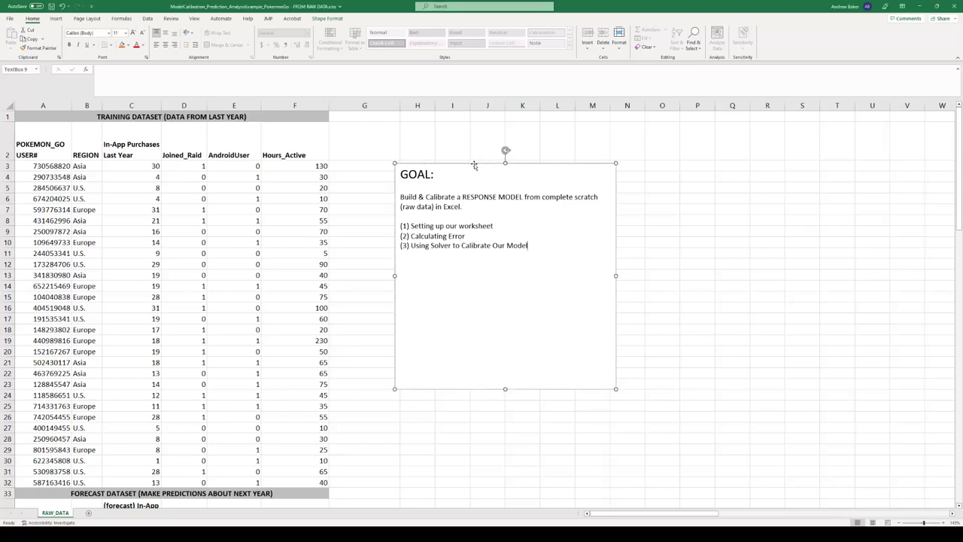
{"action": "left_click", "coordinate": [473, 163]}
{"action": "key", "text": "Delete"}
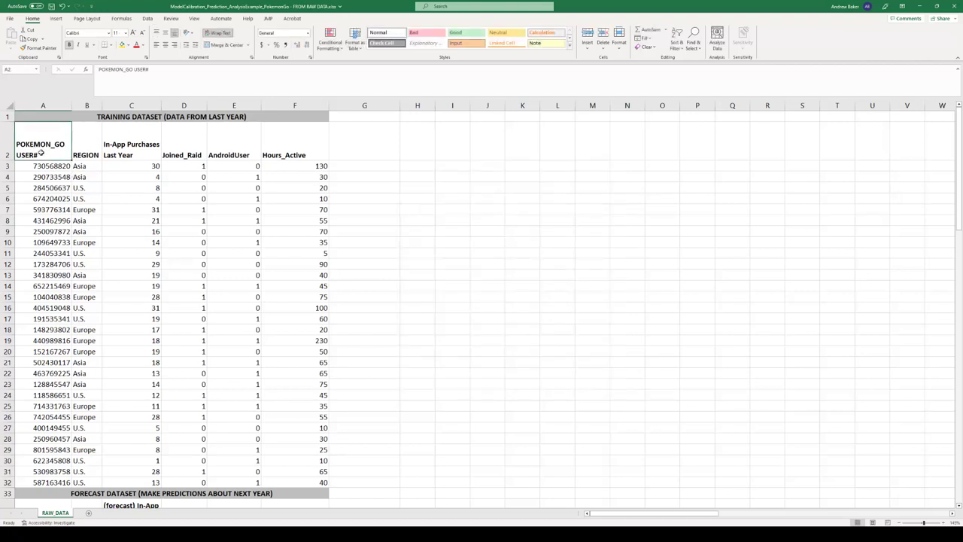
Examine the training dataset's columns: user number, region, in-app purchases last year, Joined_Raid, AndroidUser and Hours_Active.
{"action": "left_click_drag", "start_coordinate": [30, 166], "coordinate": [312, 164]}
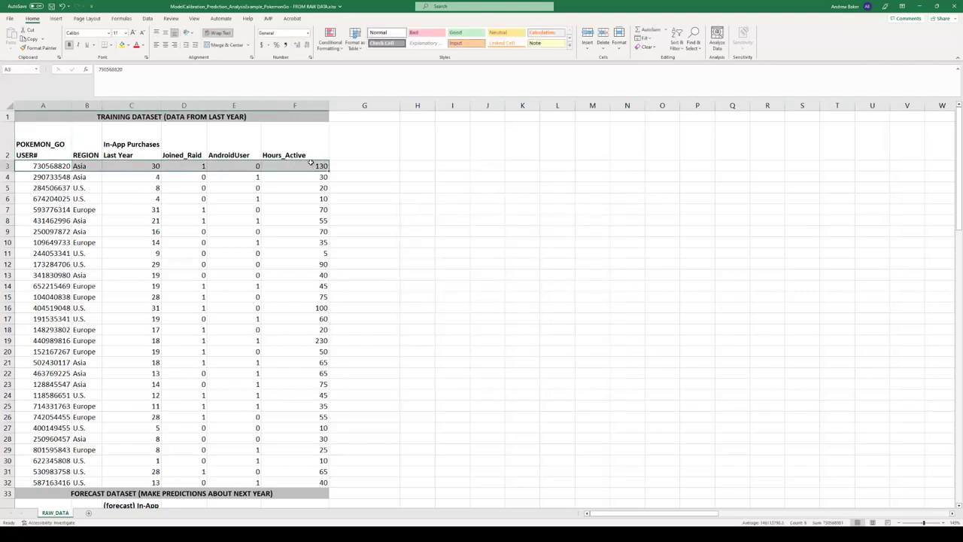
{"action": "left_click", "coordinate": [40, 145]}
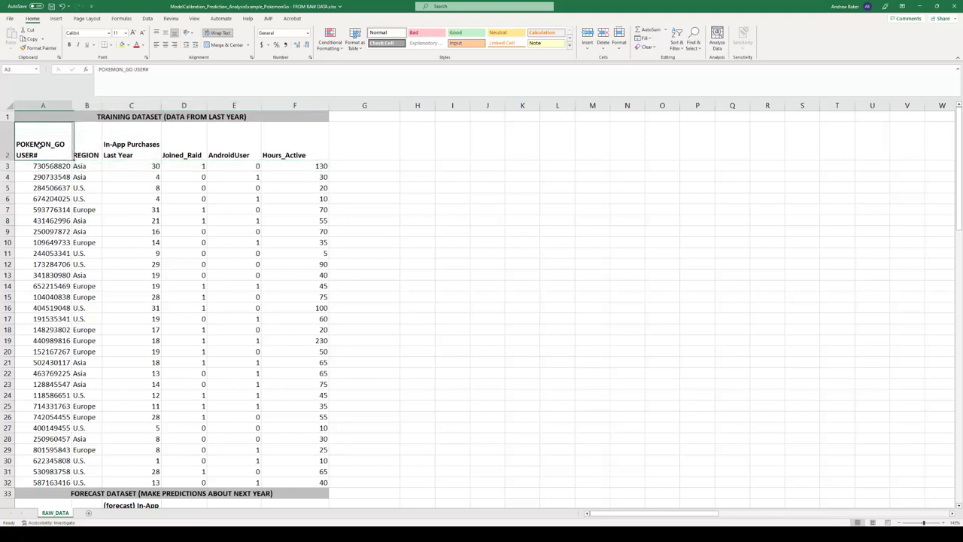
{"action": "left_click", "coordinate": [87, 152]}
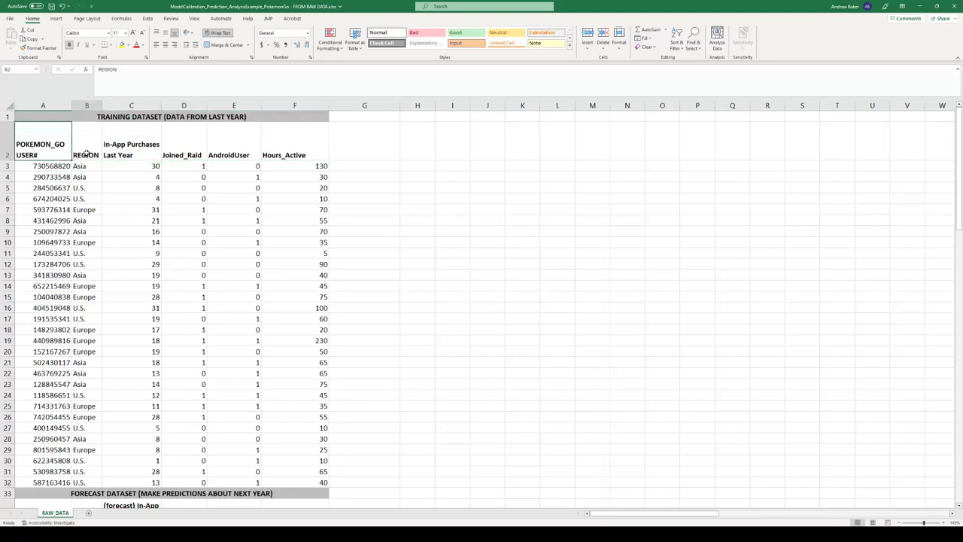
{"action": "left_click", "coordinate": [131, 145]}
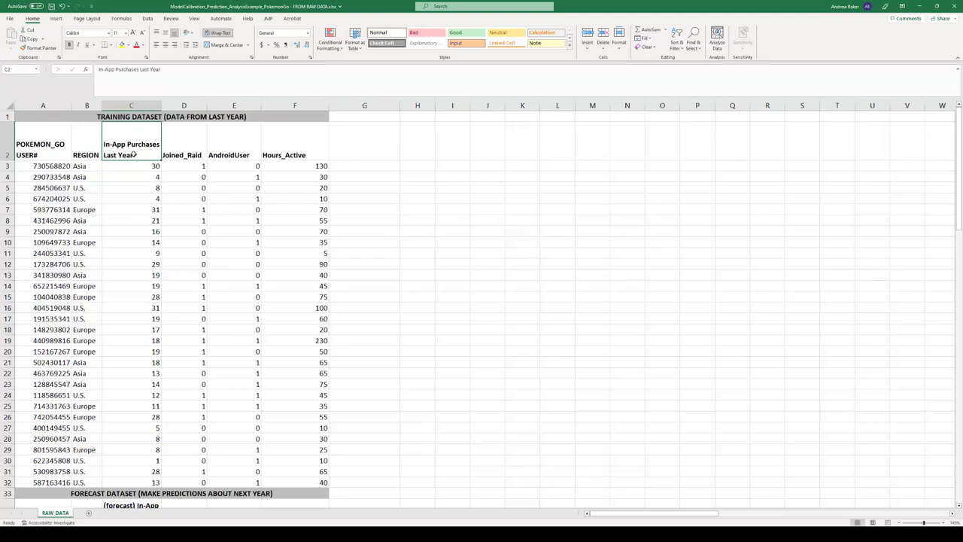
{"action": "left_click_drag", "start_coordinate": [135, 166], "coordinate": [158, 480]}
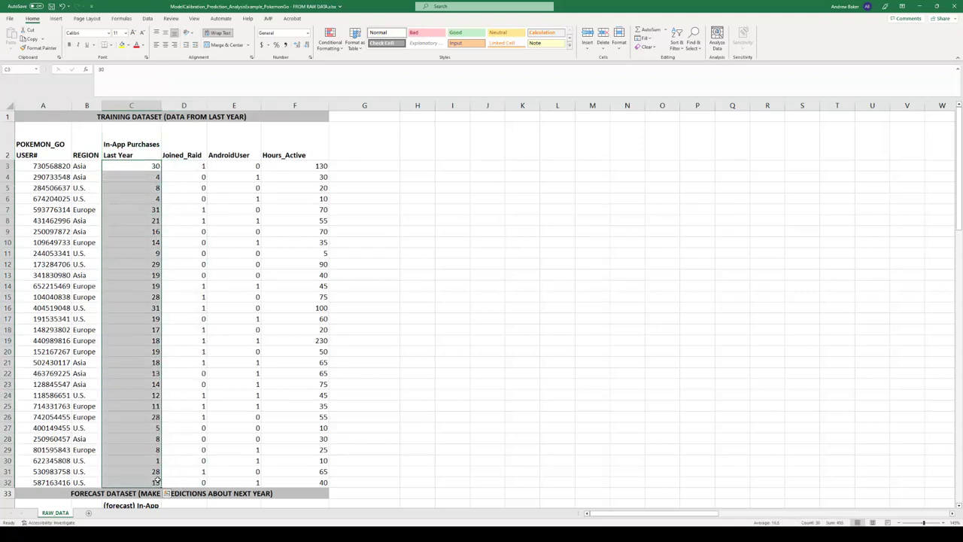
{"action": "left_click", "coordinate": [183, 154]}
{"action": "left_click", "coordinate": [238, 148]}
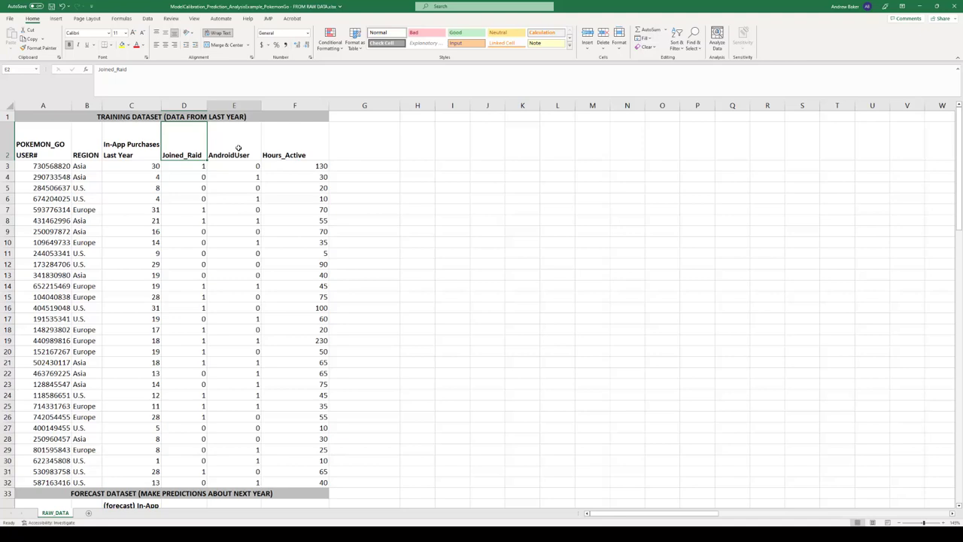
{"action": "left_click", "coordinate": [297, 150]}
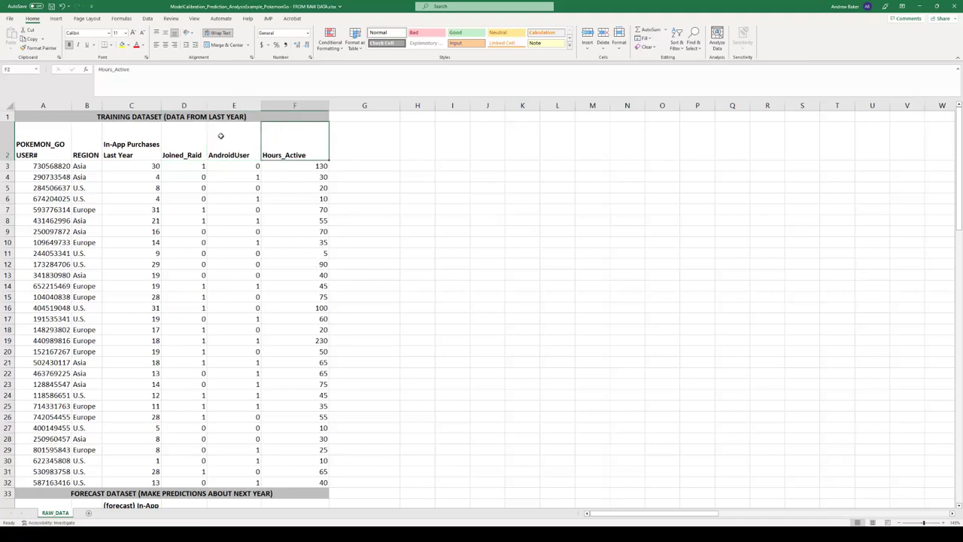
Examine the forecast dataset's headers and its empty column for next year's in-app purchases, comparing them with the training dataset.
{"action": "scroll", "coordinate": [264, 303], "scroll_direction": "down", "scroll_amount": 6}
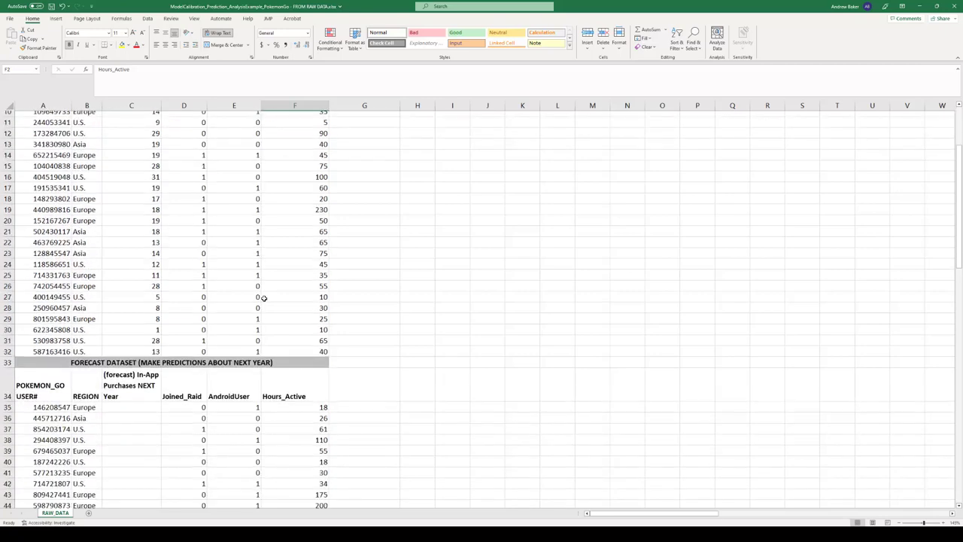
{"action": "left_click", "coordinate": [46, 264]}
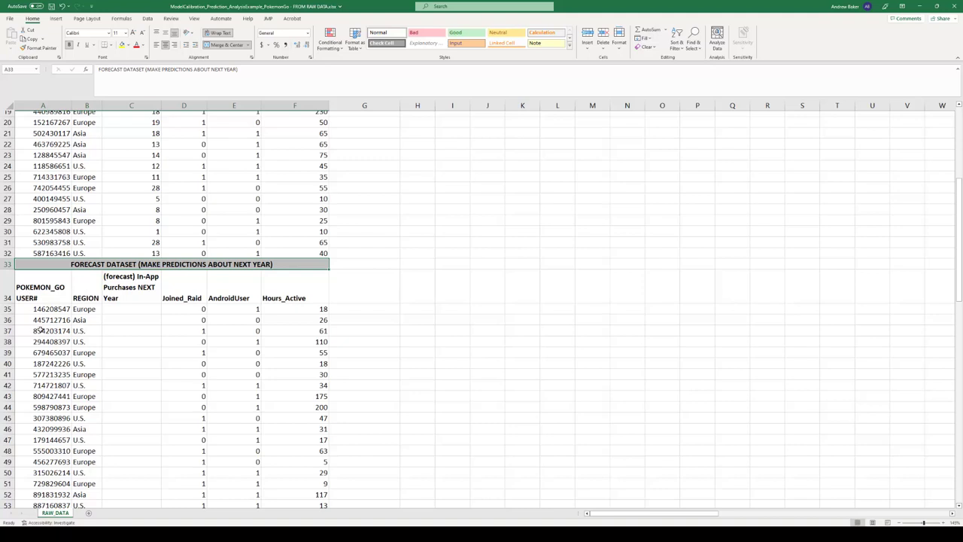
{"action": "left_click", "coordinate": [87, 291]}
{"action": "left_click", "coordinate": [181, 297]}
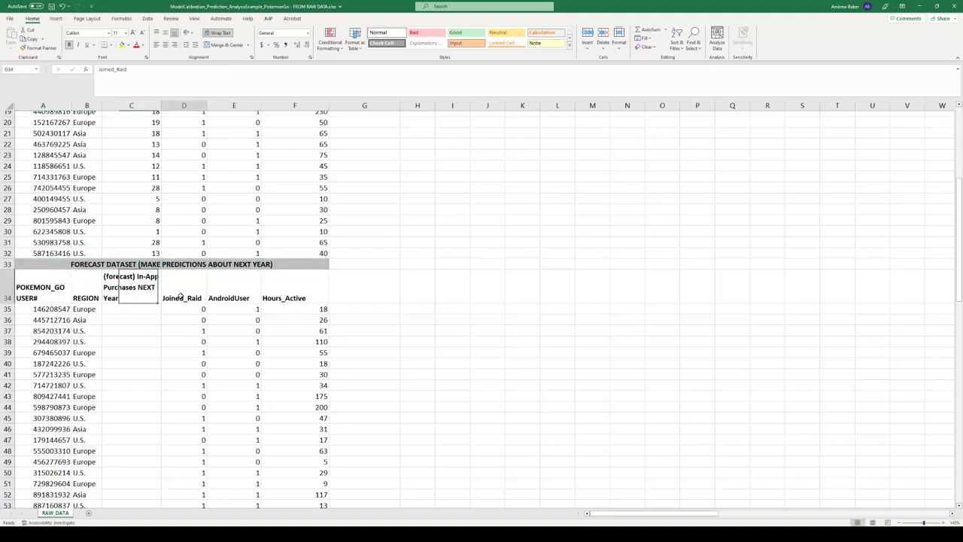
{"action": "left_click", "coordinate": [241, 294]}
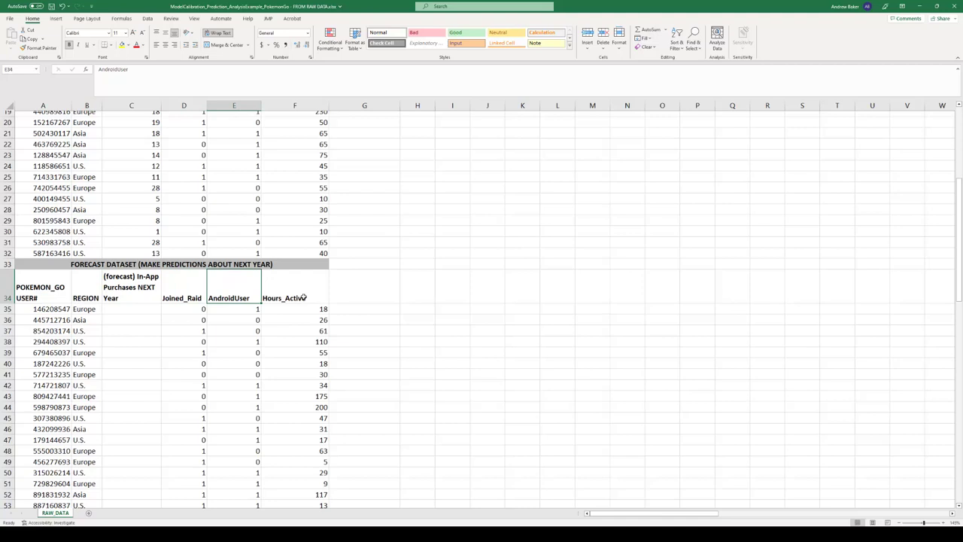
{"action": "left_click", "coordinate": [303, 296]}
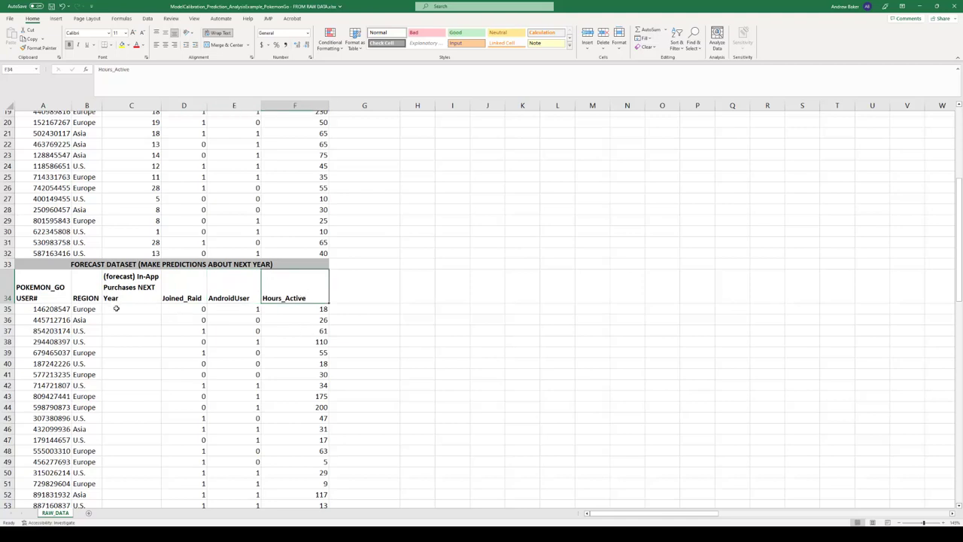
{"action": "left_click", "coordinate": [131, 288]}
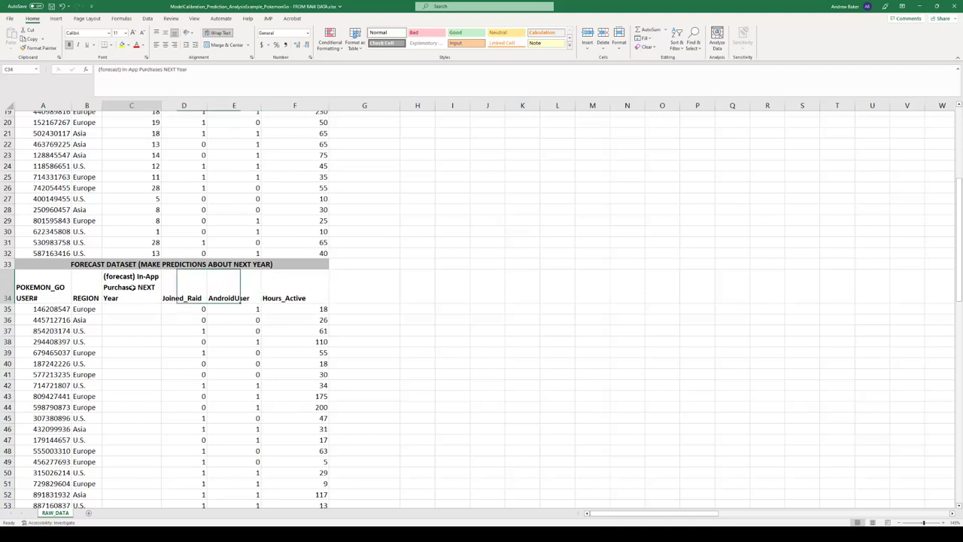
{"action": "scroll", "coordinate": [139, 315], "scroll_direction": "down", "scroll_amount": 5}
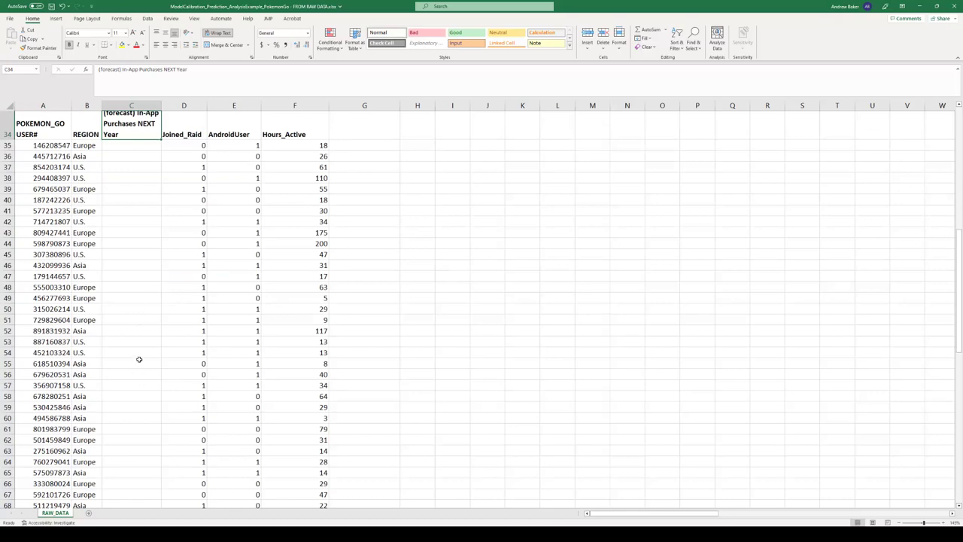
{"action": "scroll", "coordinate": [136, 356], "scroll_direction": "down", "scroll_amount": 11}
{"action": "scroll", "coordinate": [135, 351], "scroll_direction": "up", "scroll_amount": 20}
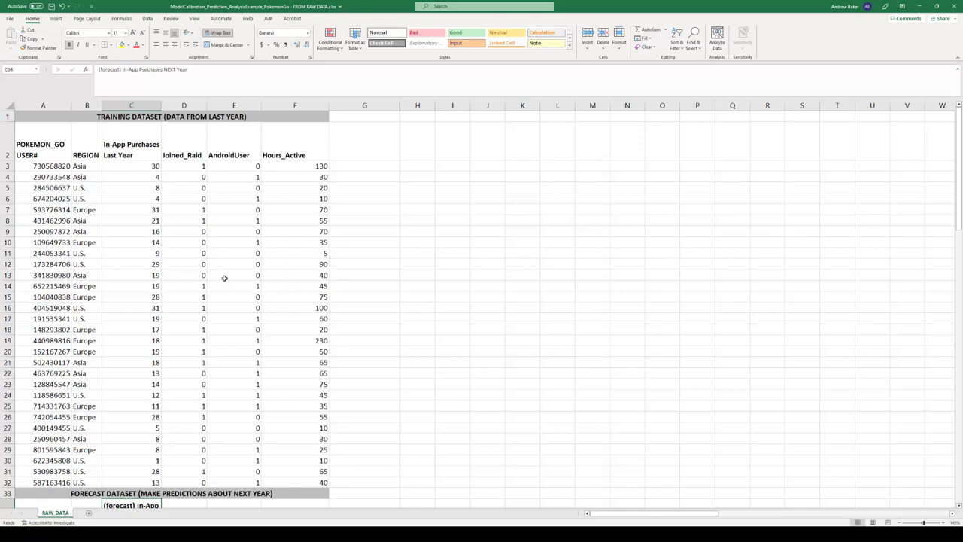
{"action": "scroll", "coordinate": [224, 278], "scroll_direction": "down", "scroll_amount": 8}
{"action": "left_click_drag", "start_coordinate": [135, 244], "coordinate": [130, 425]}
{"action": "left_click", "coordinate": [132, 383]}
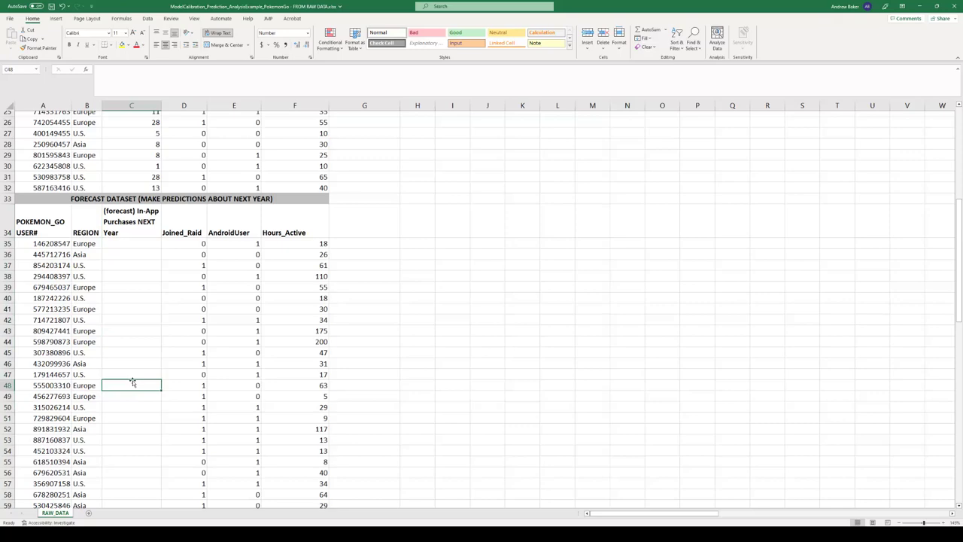
Fill the training dataset's In-App Purchases Last Year header cell with yellow.
{"action": "scroll", "coordinate": [237, 391], "scroll_direction": "up", "scroll_amount": 7}
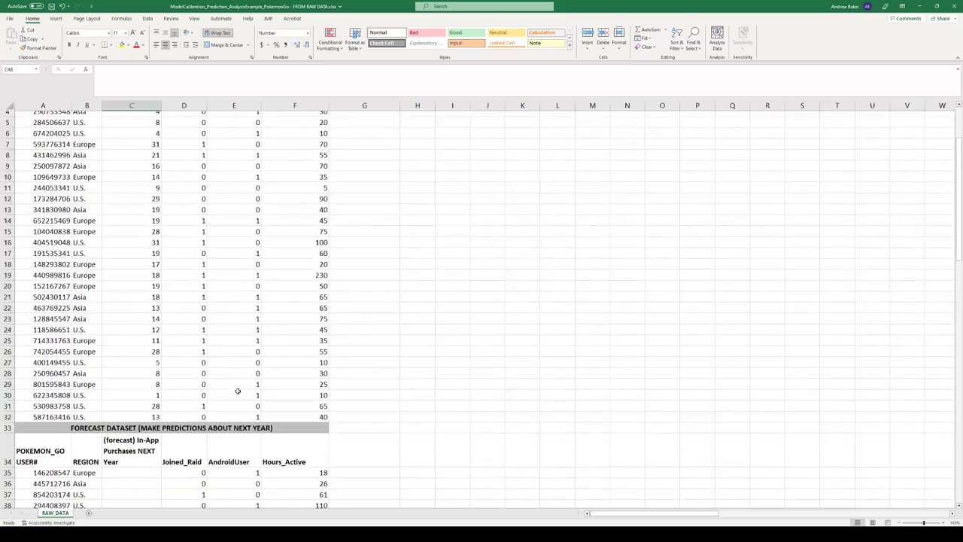
{"action": "scroll", "coordinate": [237, 391], "scroll_direction": "up", "scroll_amount": 1}
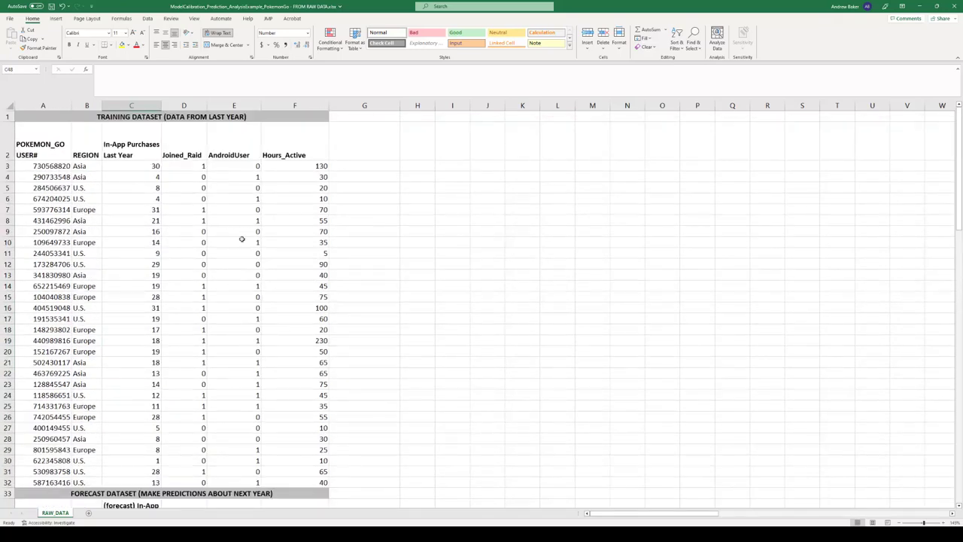
{"action": "left_click", "coordinate": [129, 147]}
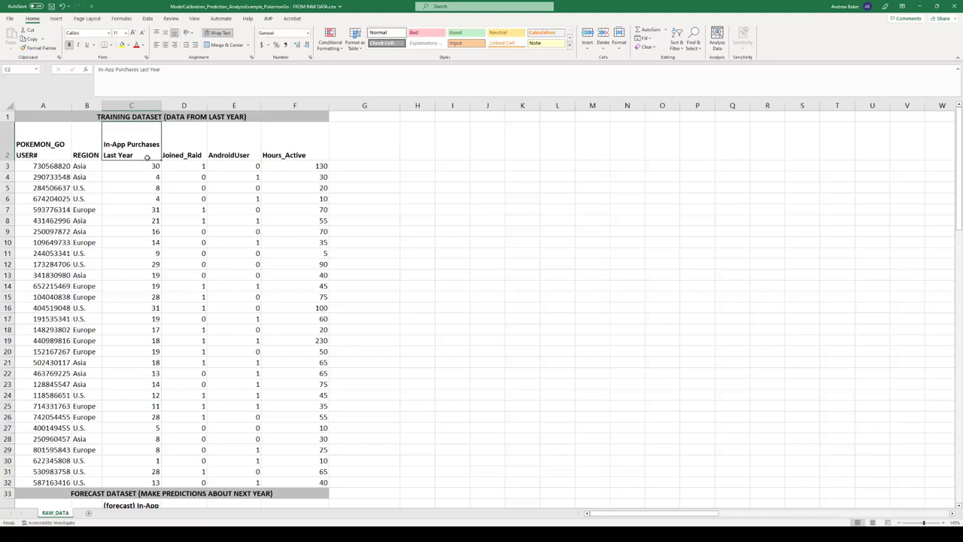
{"action": "left_click", "coordinate": [121, 44]}
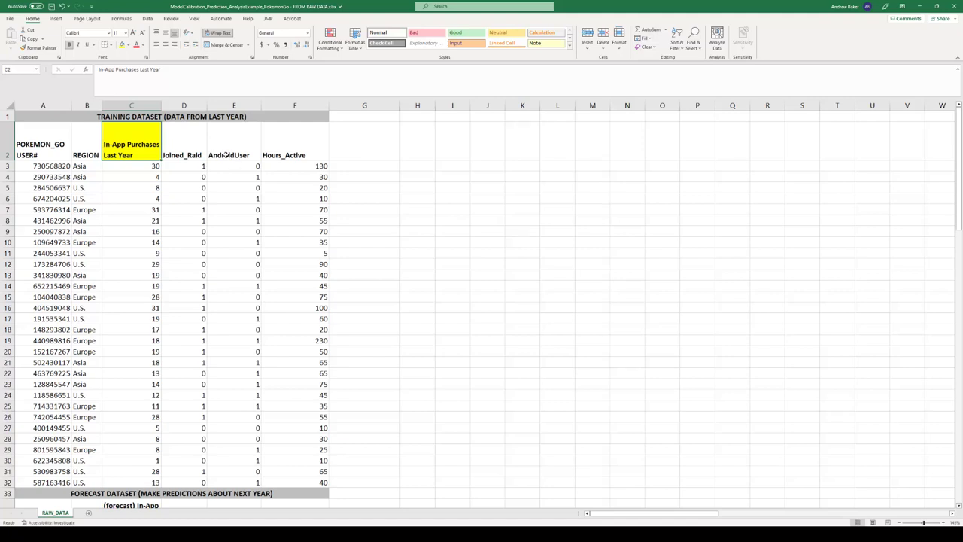
Fill the training dataset's Hours_Active and AndroidUser header cells with light blue.
{"action": "left_click", "coordinate": [291, 152]}
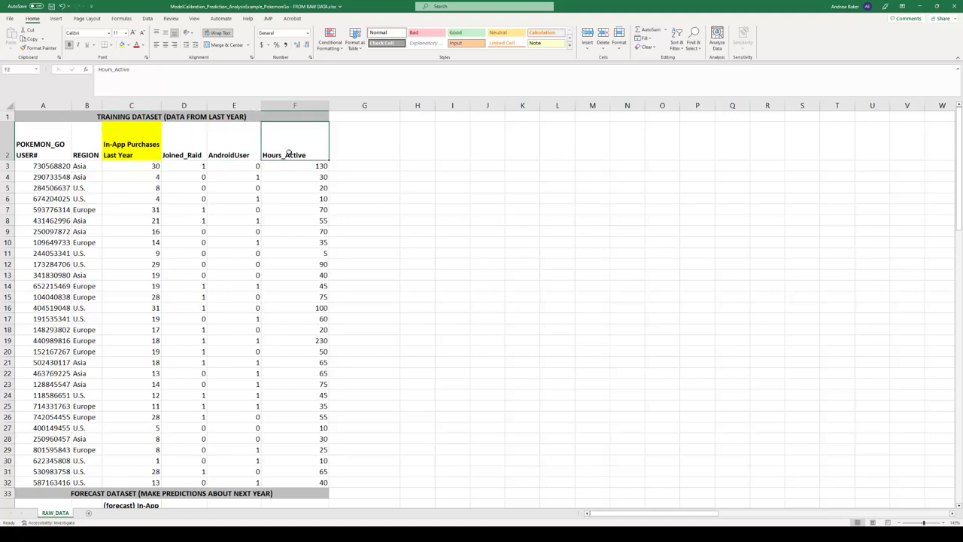
{"action": "left_click", "coordinate": [129, 45]}
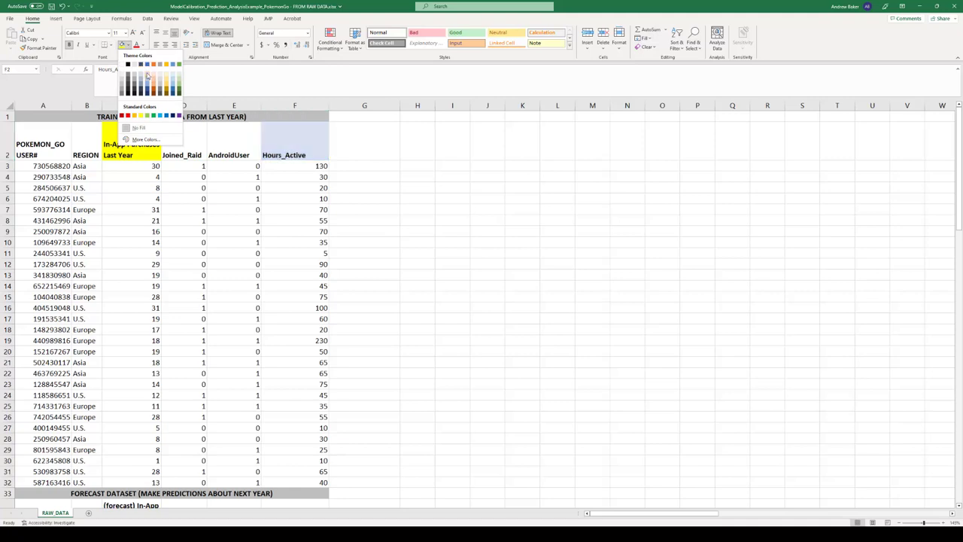
{"action": "left_click", "coordinate": [149, 76]}
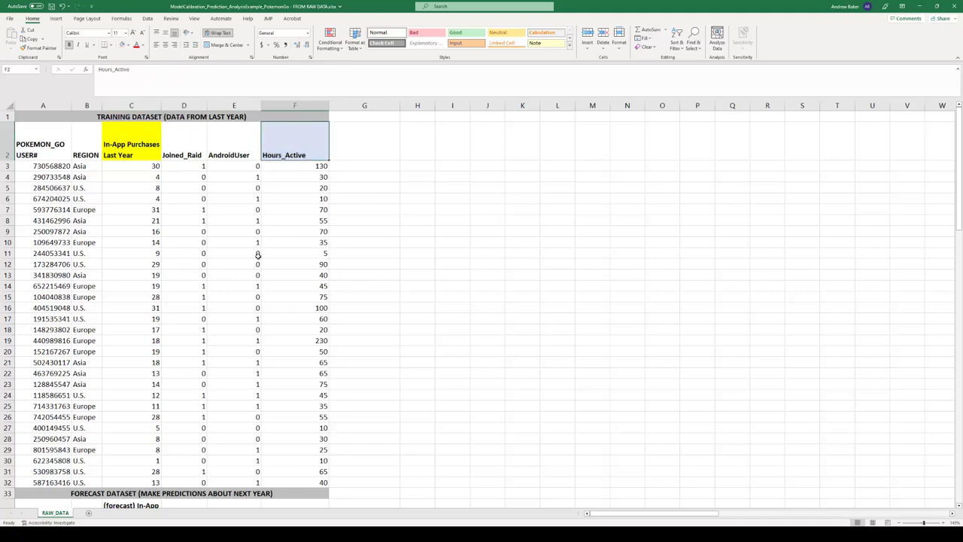
{"action": "left_click", "coordinate": [230, 151]}
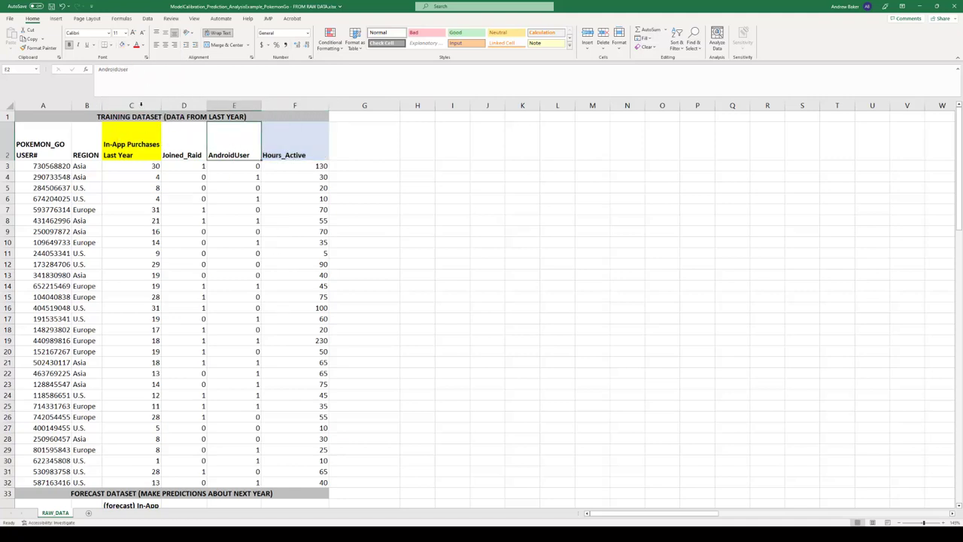
{"action": "left_click", "coordinate": [121, 45]}
{"action": "left_click", "coordinate": [282, 260]}
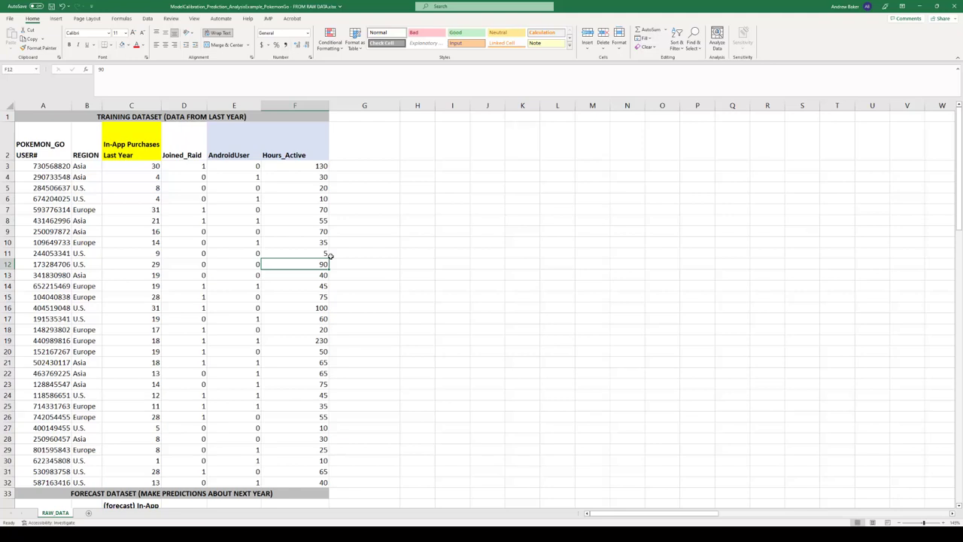
{"action": "left_click", "coordinate": [420, 209]}
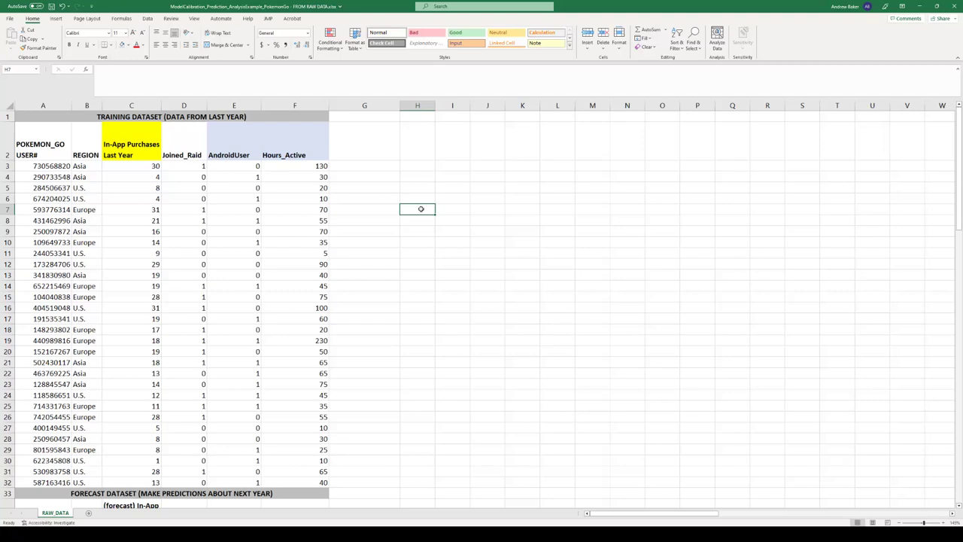
{"action": "type", "text": "PRED"}
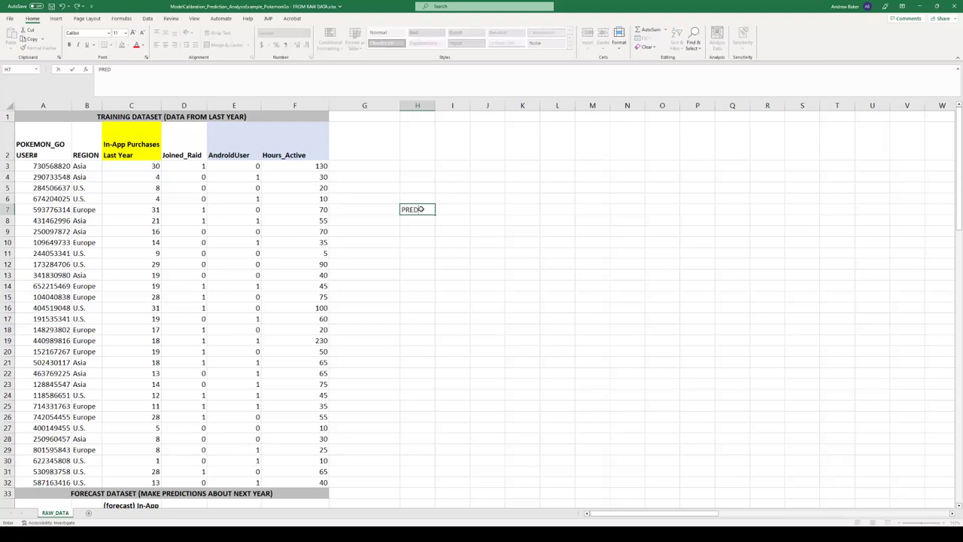
{"action": "type", "text": "ICTION("}
{"action": "type", "text": "S) ="}
{"action": "type", "text": " B0"}
{"action": "type", "text": " + B1"}
{"action": "type", "text": "*AndroidUs"}
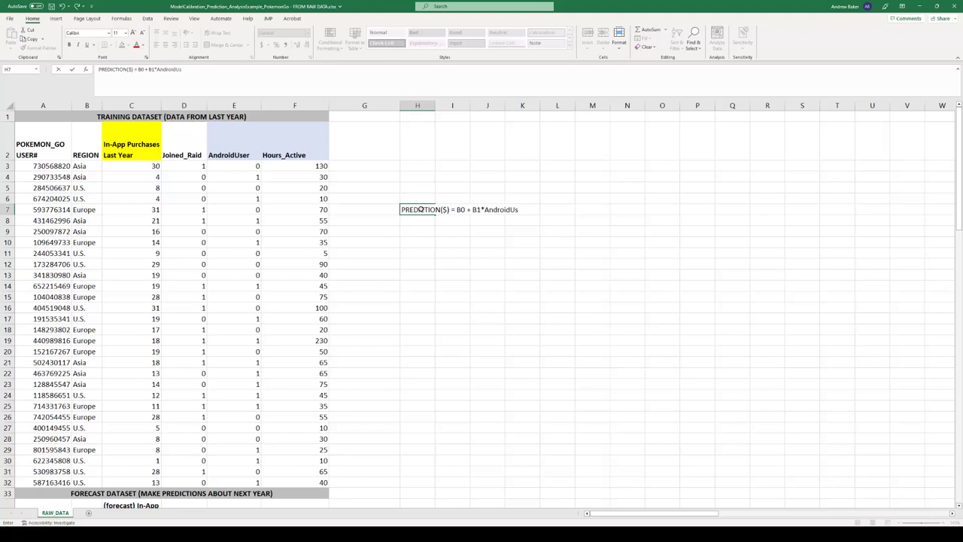
{"action": "type", "text": "er + B2*Hours_Active"}
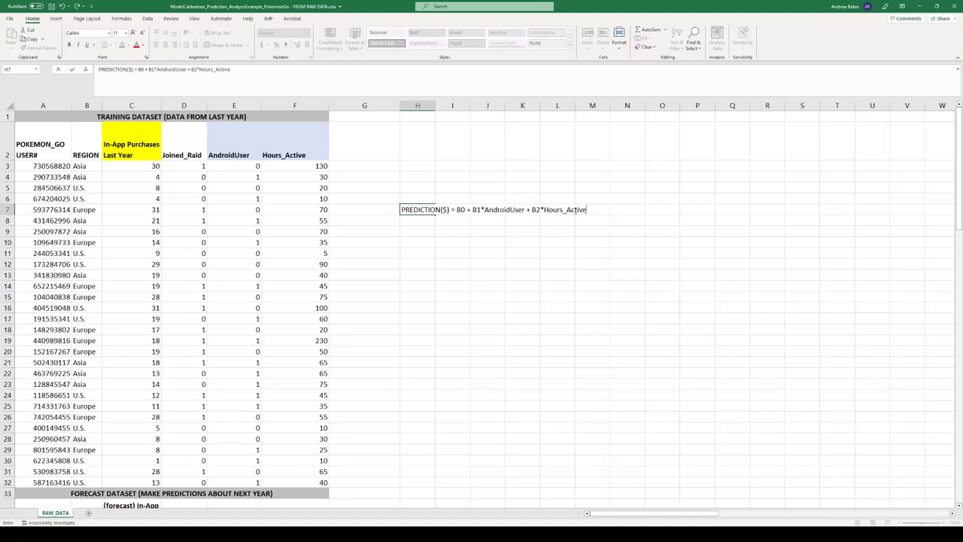
{"action": "double_click", "coordinate": [459, 209]}
{"action": "double_click", "coordinate": [476, 209]}
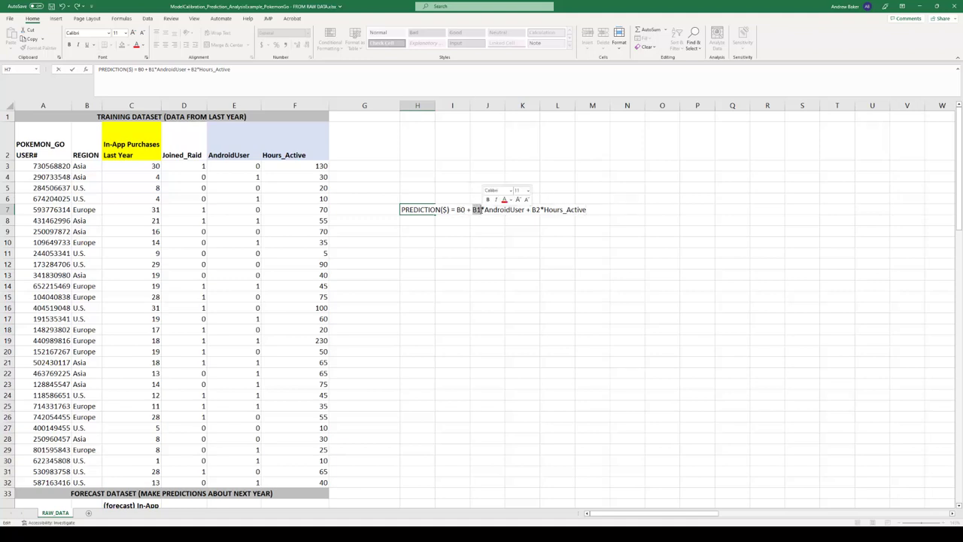
{"action": "double_click", "coordinate": [535, 209]}
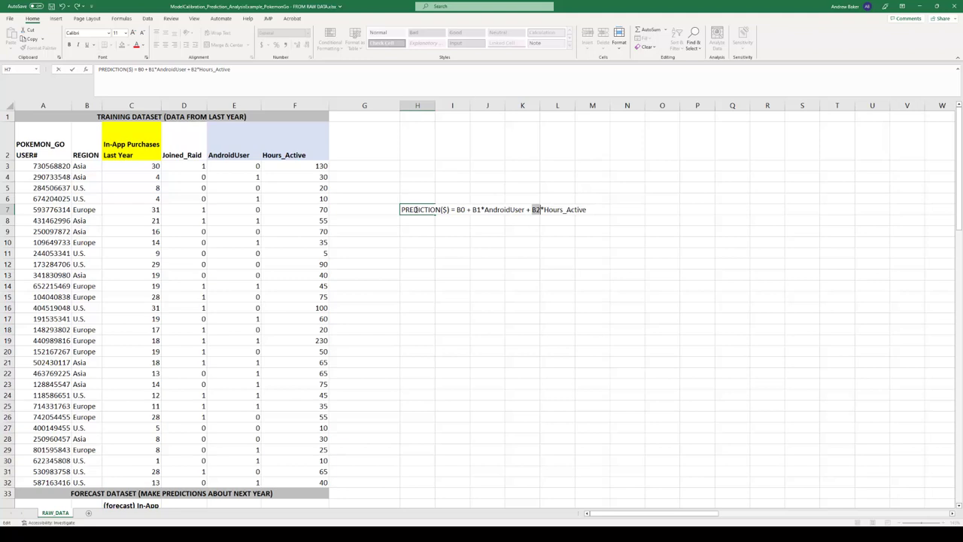
{"action": "key", "text": "Escape"}
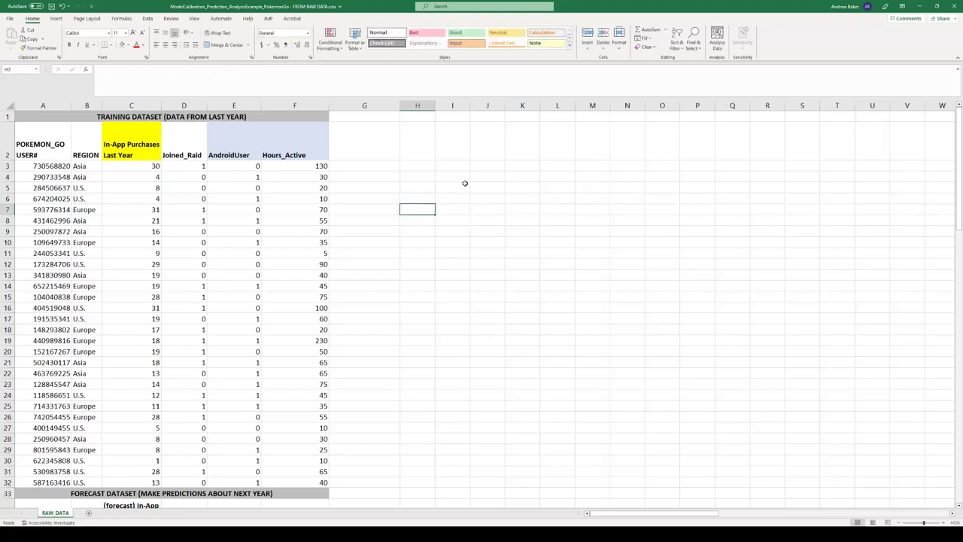
{"action": "left_click", "coordinate": [492, 148]}
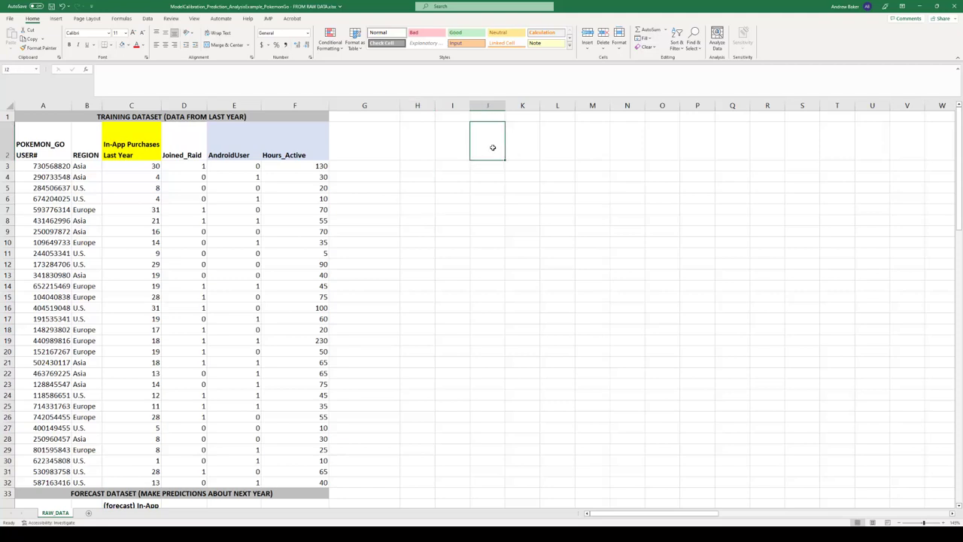
Enter the coefficient labels B0, B1 and B2 in cells J2 to J4 and make them bold.
{"action": "type", "text": "80"}
{"action": "key", "text": "Return"}
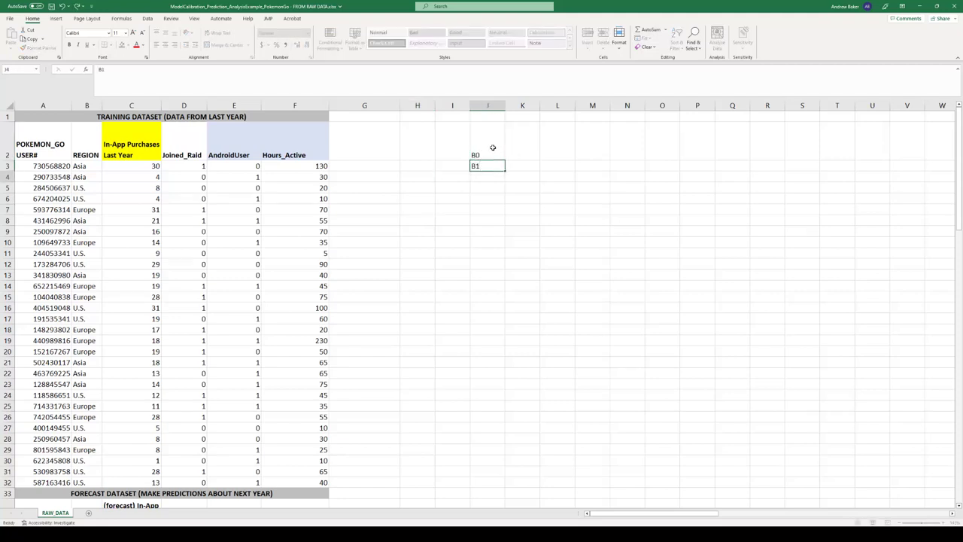
{"action": "key", "text": "Return"}
{"action": "type", "text": "B2"}
{"action": "key", "text": "Return"}
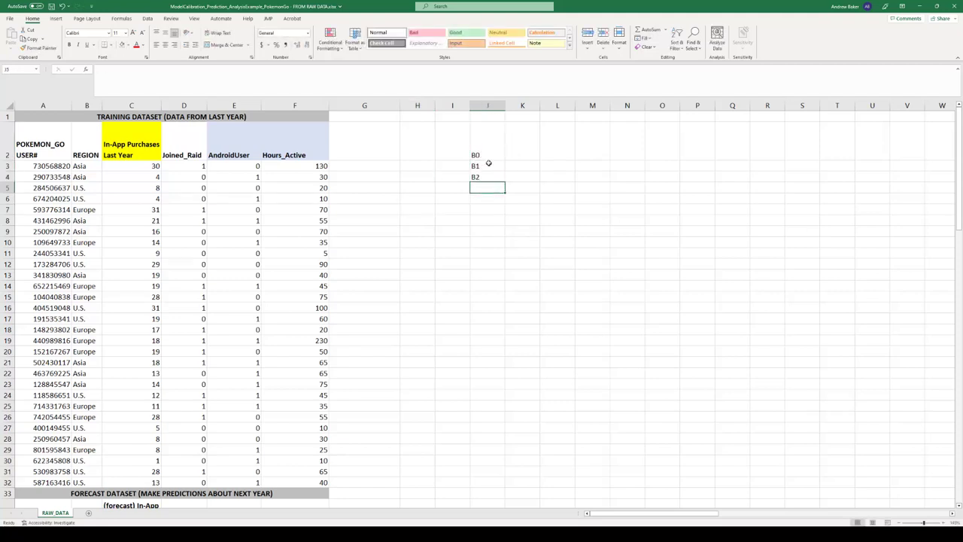
{"action": "left_click_drag", "start_coordinate": [482, 144], "coordinate": [485, 176]}
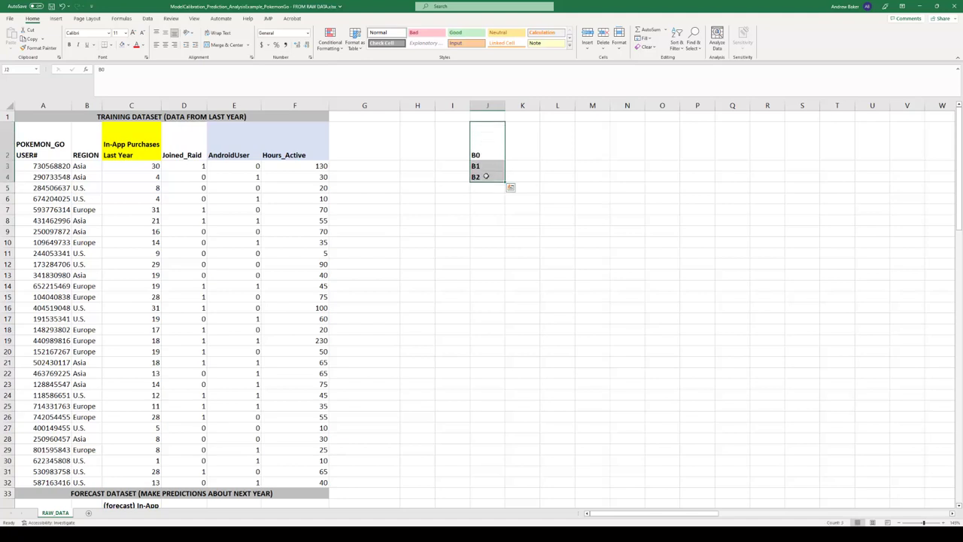
{"action": "key", "text": "ctrl+b"}
Enter 0 as the starting value for each of the coefficients B0, B1 and B2 in cells K2 to K4.
{"action": "left_click", "coordinate": [524, 152]}
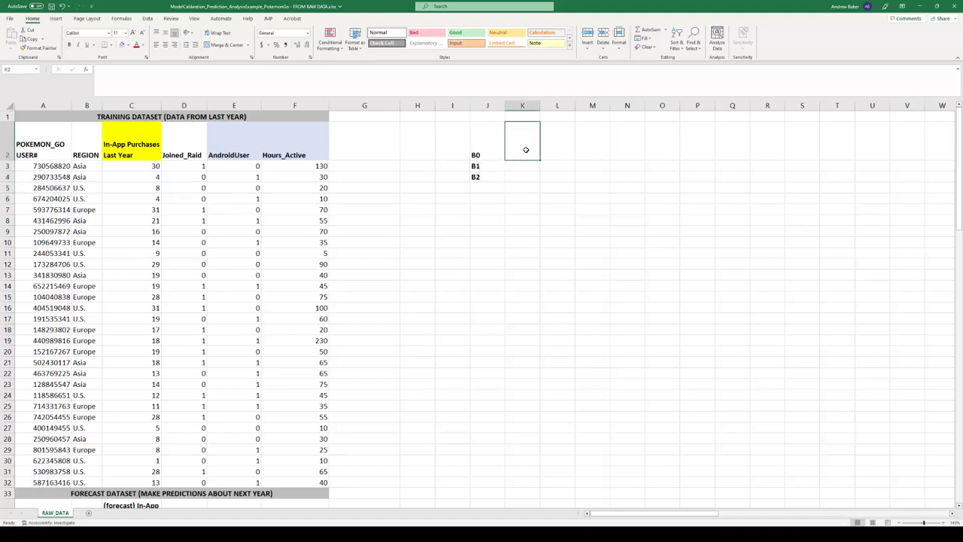
{"action": "type", "text": "0"}
{"action": "key", "text": "Return"}
{"action": "type", "text": "0"}
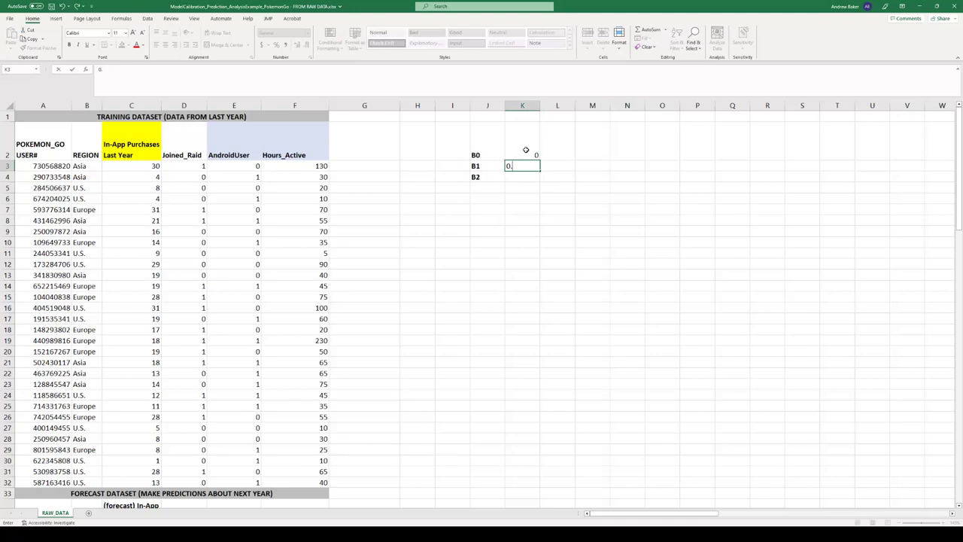
{"action": "key", "text": "Return"}
{"action": "type", "text": "0."}
{"action": "key", "text": "Return"}
{"action": "left_click", "coordinate": [550, 152]}
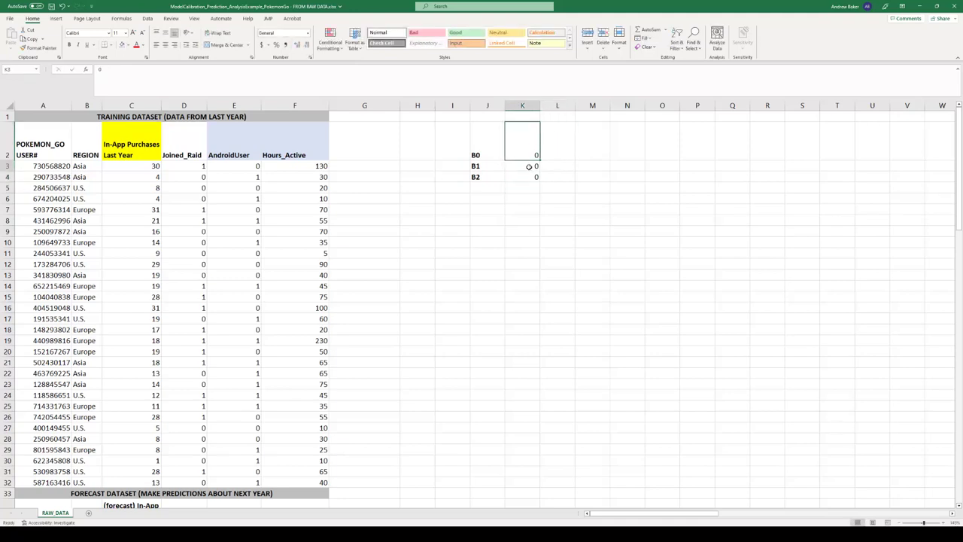
Fill the coefficient block J2:K4 with light green.
{"action": "left_click_drag", "start_coordinate": [490, 148], "coordinate": [534, 177]}
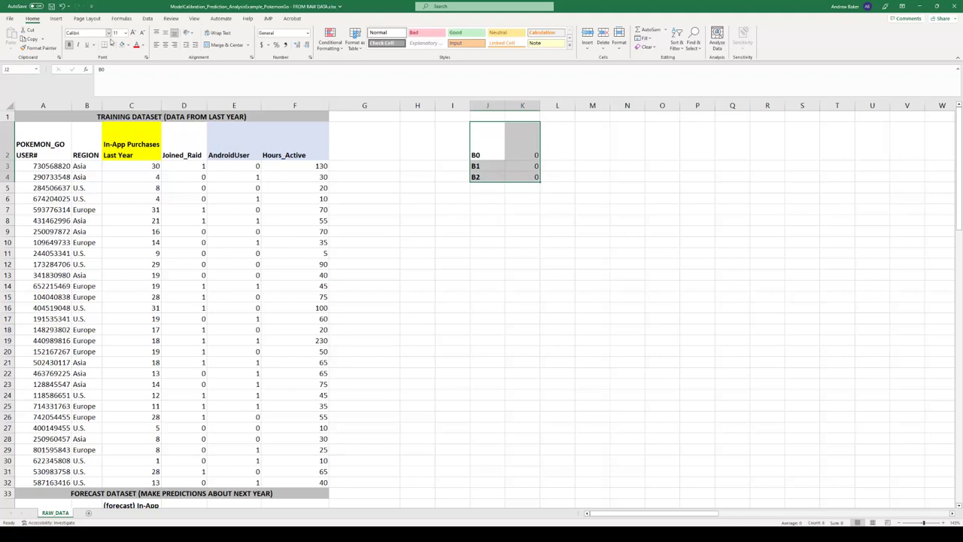
{"action": "left_click", "coordinate": [128, 46]}
{"action": "left_click", "coordinate": [179, 76]}
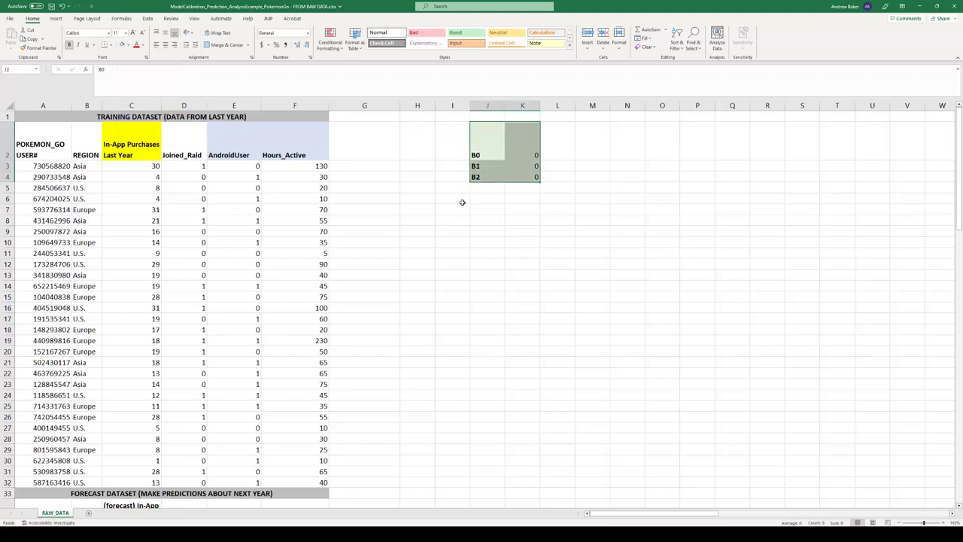
{"action": "left_click", "coordinate": [531, 166]}
{"action": "left_click", "coordinate": [529, 178]}
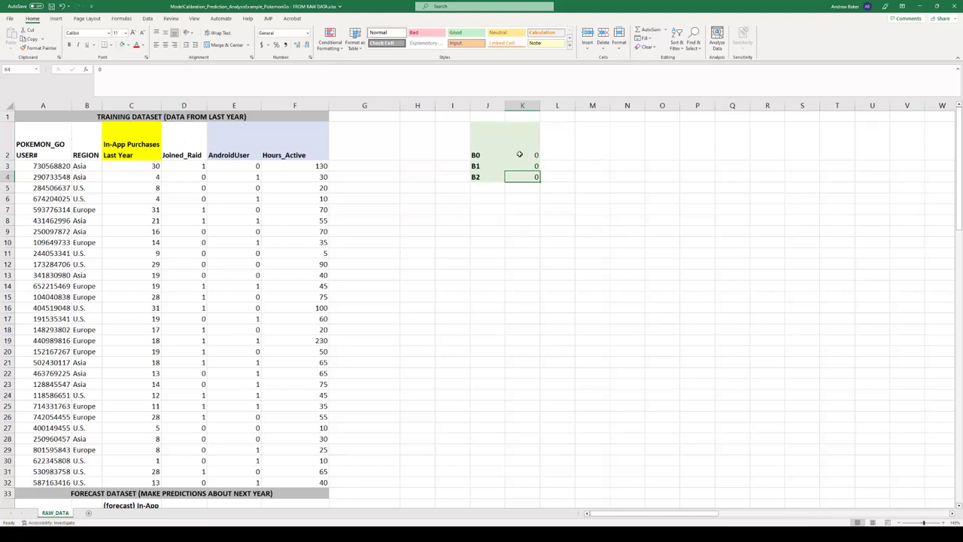
{"action": "left_click", "coordinate": [525, 153]}
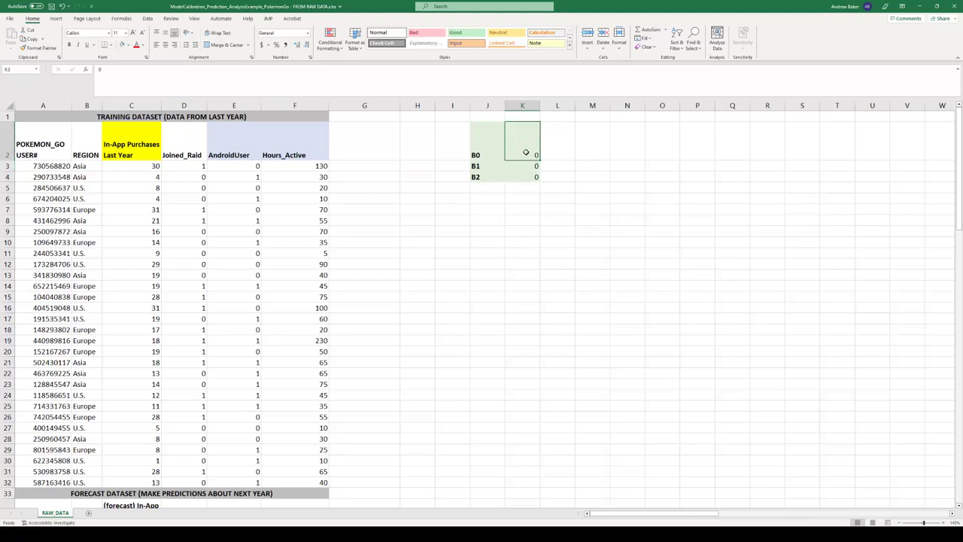
Add the header PREDICTION(Purchases) in cell G2 and fit column G's width to it.
{"action": "left_click", "coordinate": [371, 149]}
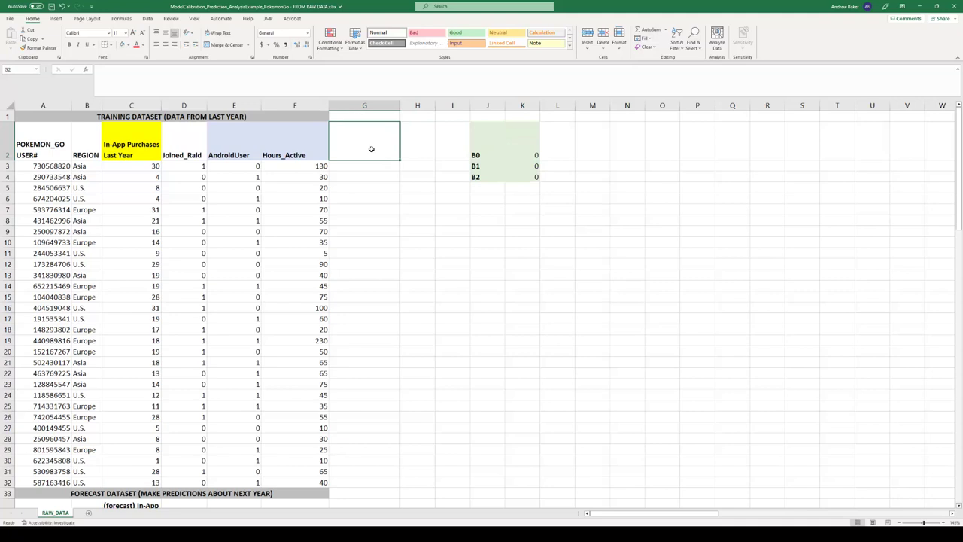
{"action": "type", "text": "PREDICTION("}
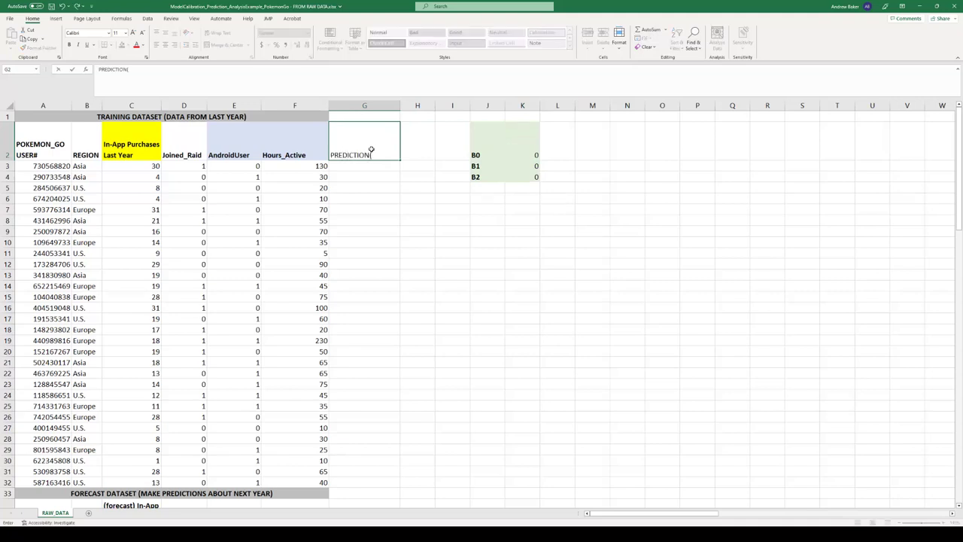
{"action": "type", "text": "Purchase)"}
{"action": "type", "text": ")"}
{"action": "key", "text": "ctrl+Return"}
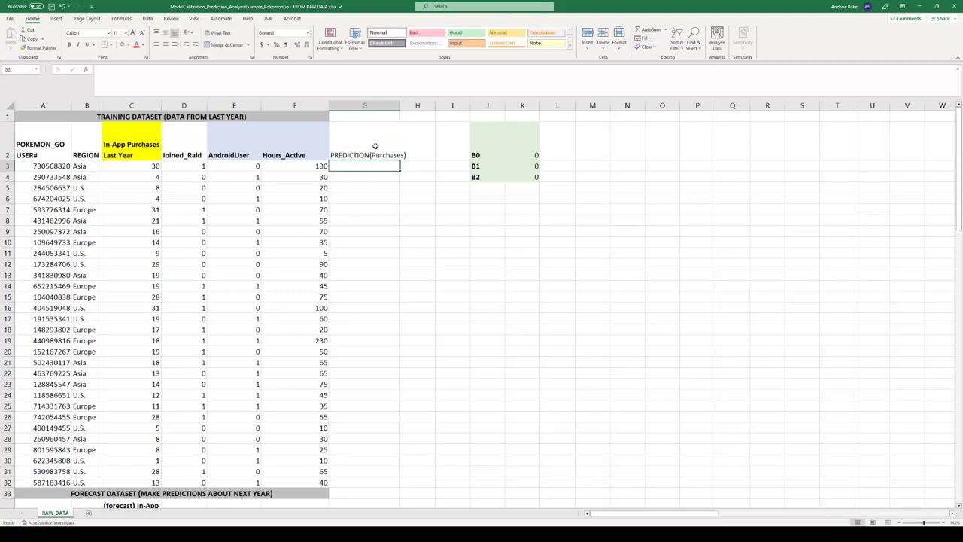
{"action": "double_click", "coordinate": [399, 105]}
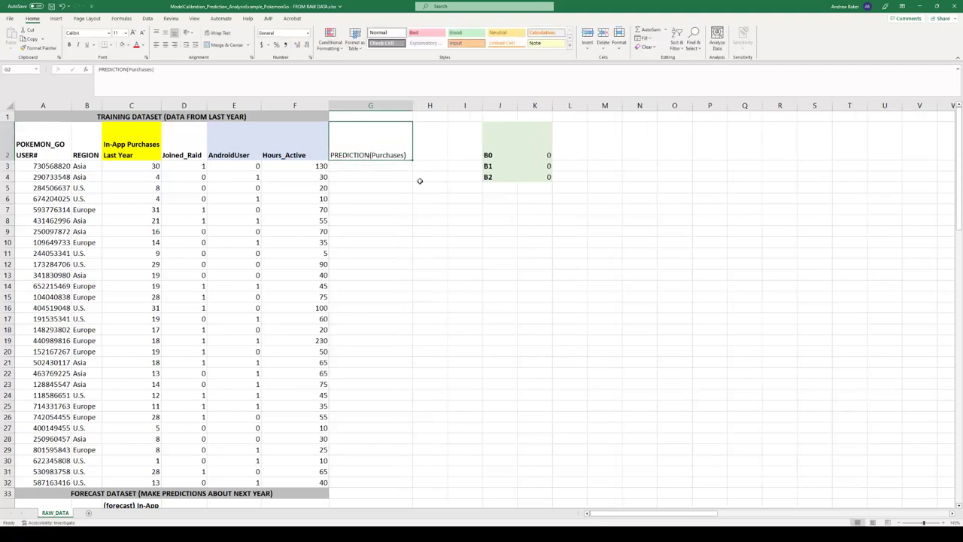
Enter the prediction formula =$K$2+$K$3*E3+$K$4*F3 in cell G3, with absolute references to the three coefficients.
{"action": "left_click", "coordinate": [345, 163]}
{"action": "type", "text": "="}
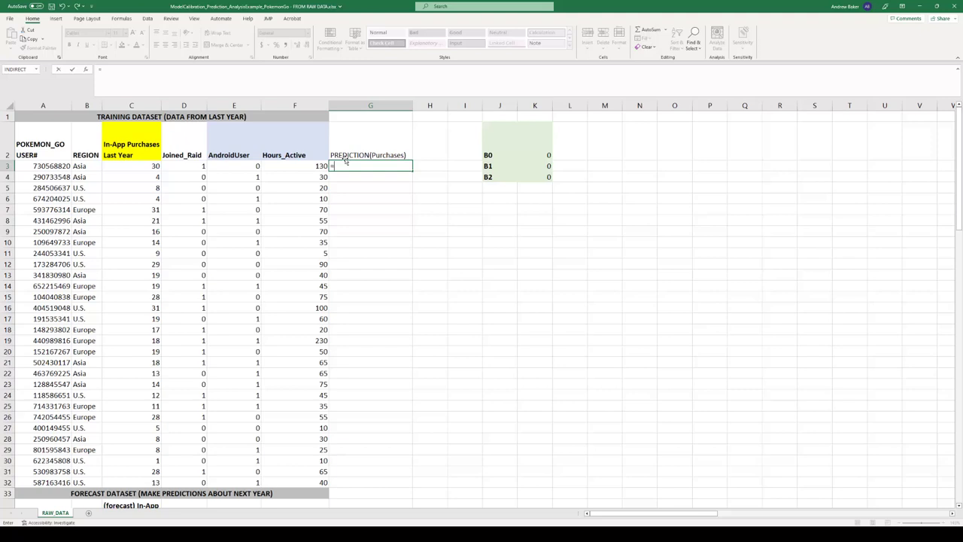
{"action": "left_click", "coordinate": [542, 155]}
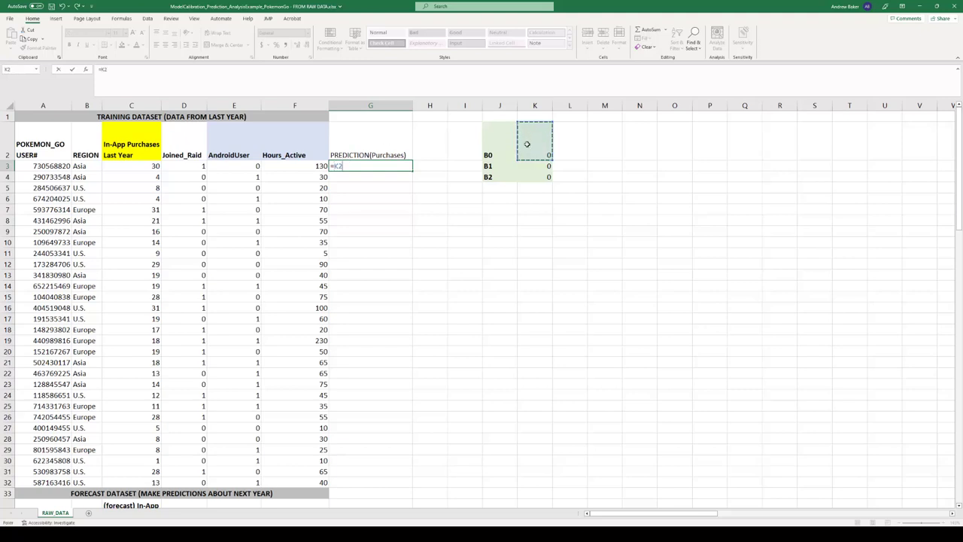
{"action": "key", "text": "F4"}
{"action": "type", "text": "+"}
{"action": "left_click", "coordinate": [532, 165]}
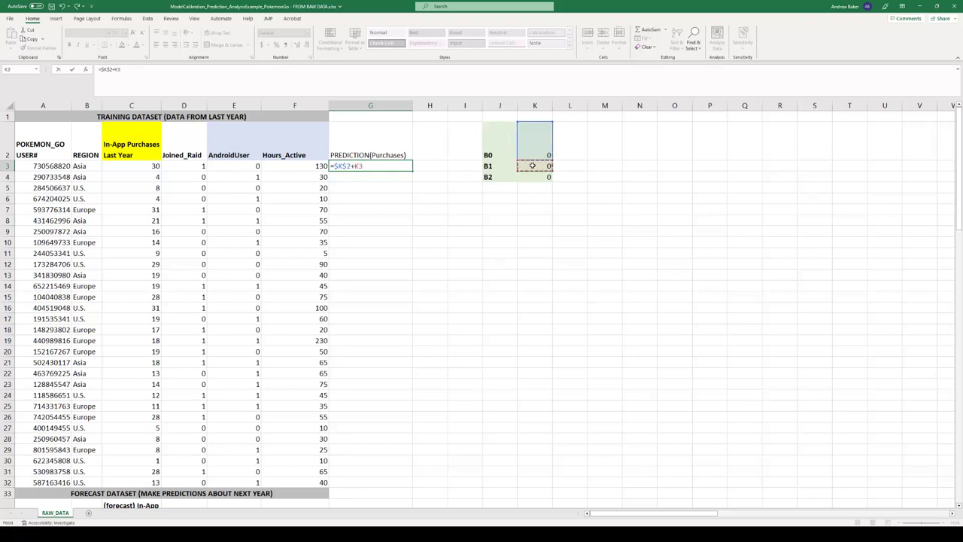
{"action": "key", "text": "F4"}
{"action": "type", "text": "*"}
{"action": "left_click", "coordinate": [235, 166]}
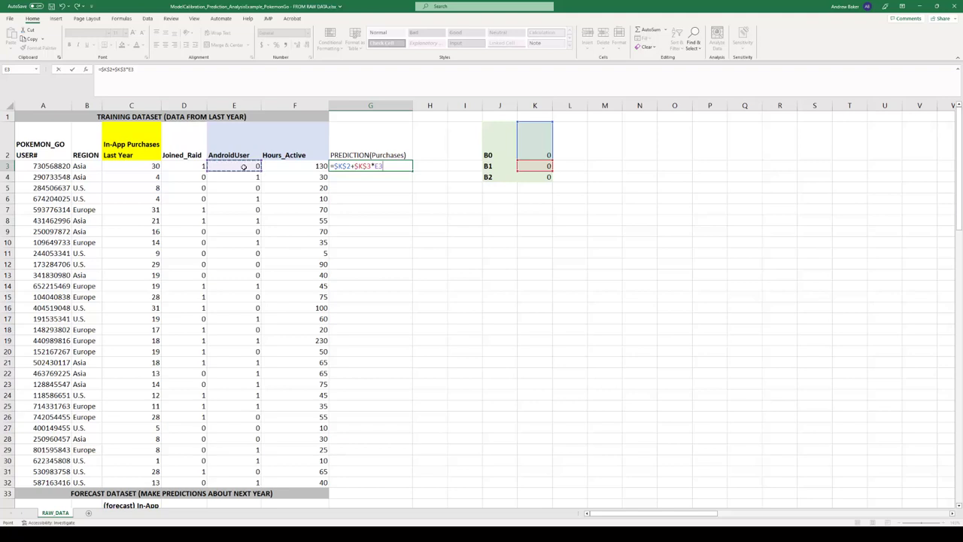
{"action": "type", "text": "+"}
{"action": "left_click", "coordinate": [536, 175]}
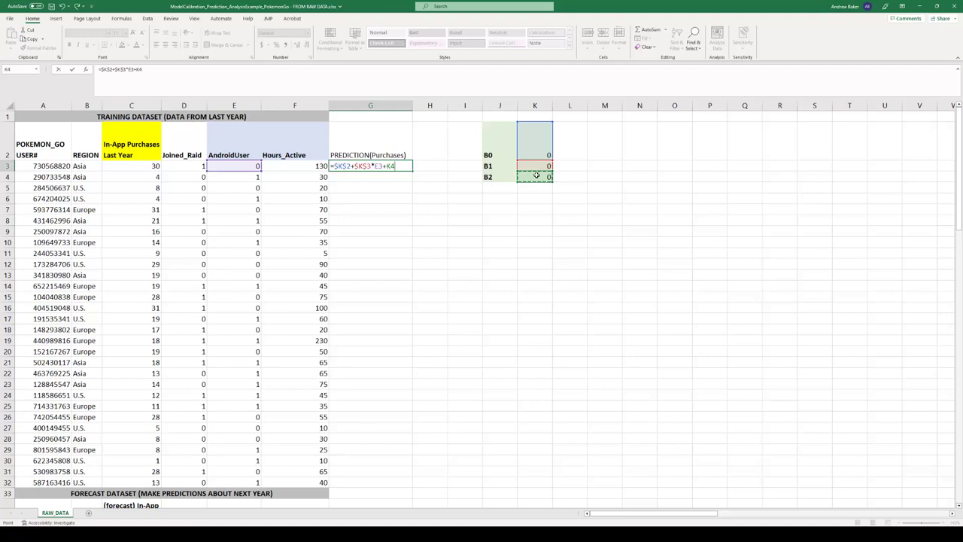
{"action": "key", "text": "F4"}
{"action": "type", "text": "*"}
{"action": "left_click", "coordinate": [293, 167]}
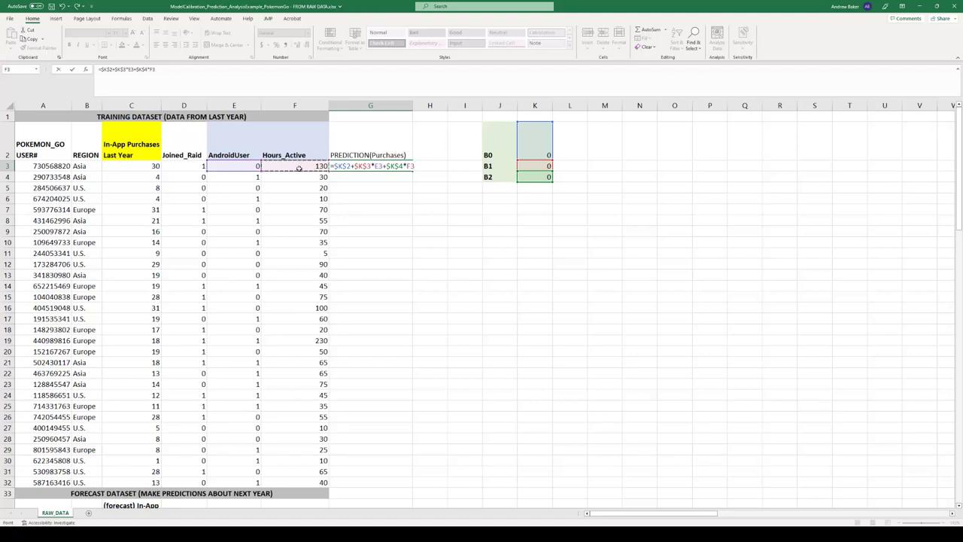
{"action": "key", "text": "Return"}
{"action": "left_click", "coordinate": [390, 166]}
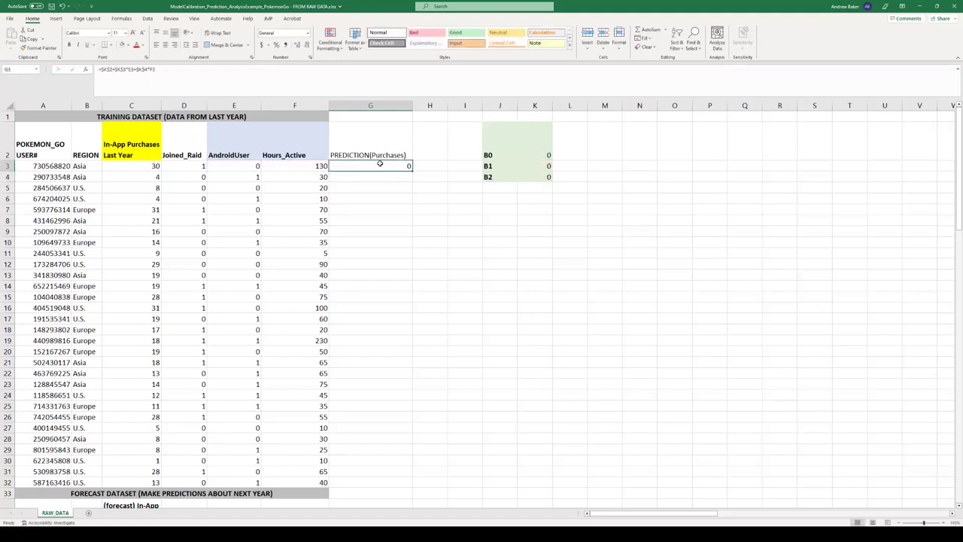
Set the trial coefficients B0 to 0.5, B1 to 0.25 and B2 to -0.3.
{"action": "left_click", "coordinate": [535, 155]}
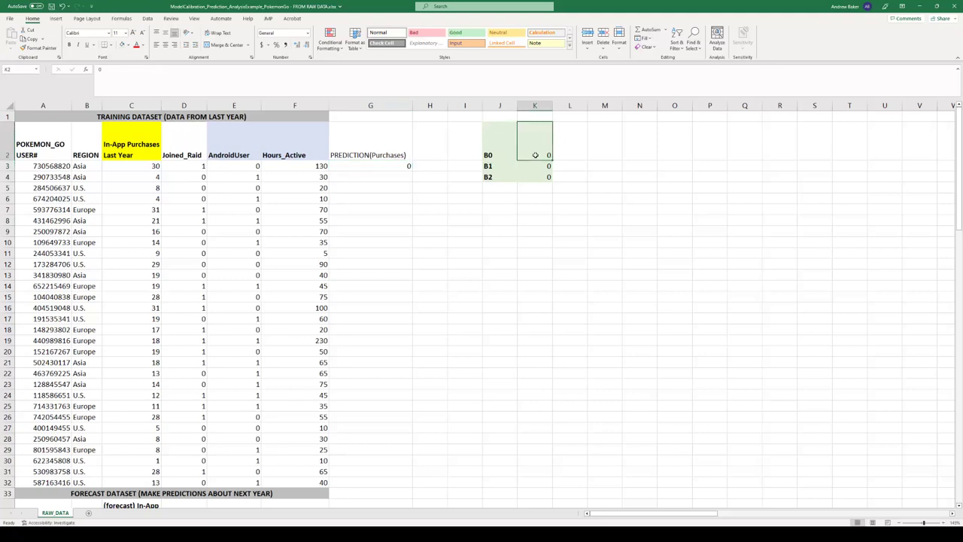
{"action": "type", "text": "0.5"}
{"action": "key", "text": "Return"}
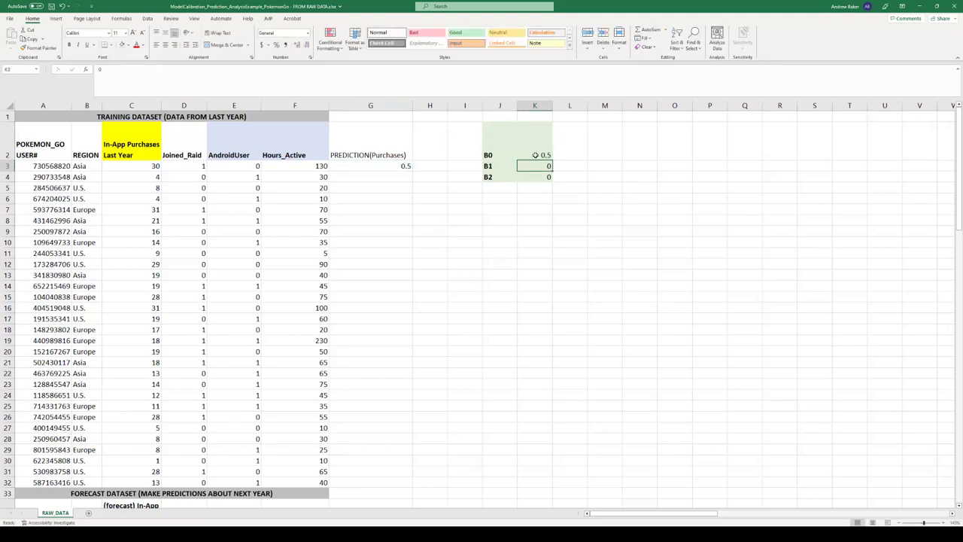
{"action": "type", "text": "0.25"}
{"action": "key", "text": "Return"}
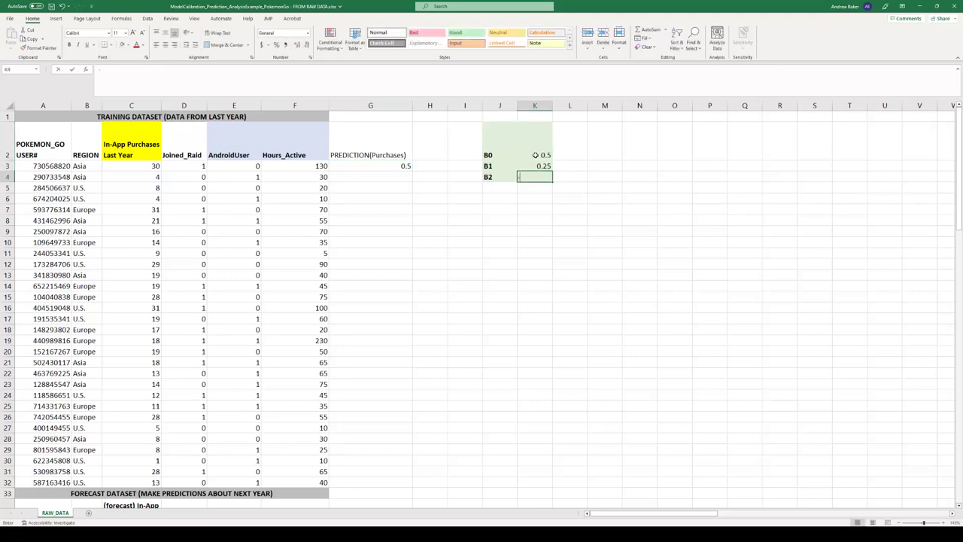
{"action": "type", "text": "-0.3"}
{"action": "key", "text": "Return"}
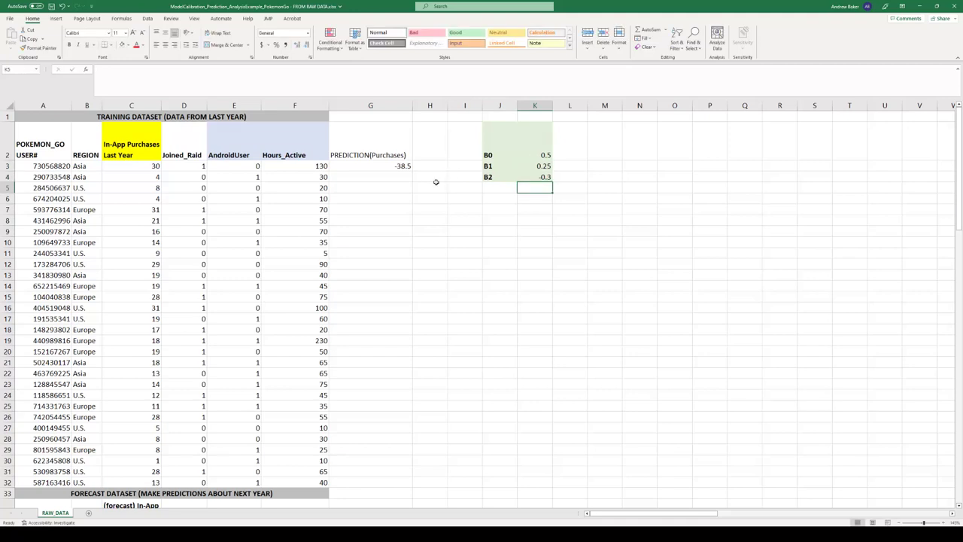
Copy the prediction formula from G3 down through G32 for all training records.
{"action": "left_click", "coordinate": [393, 167]}
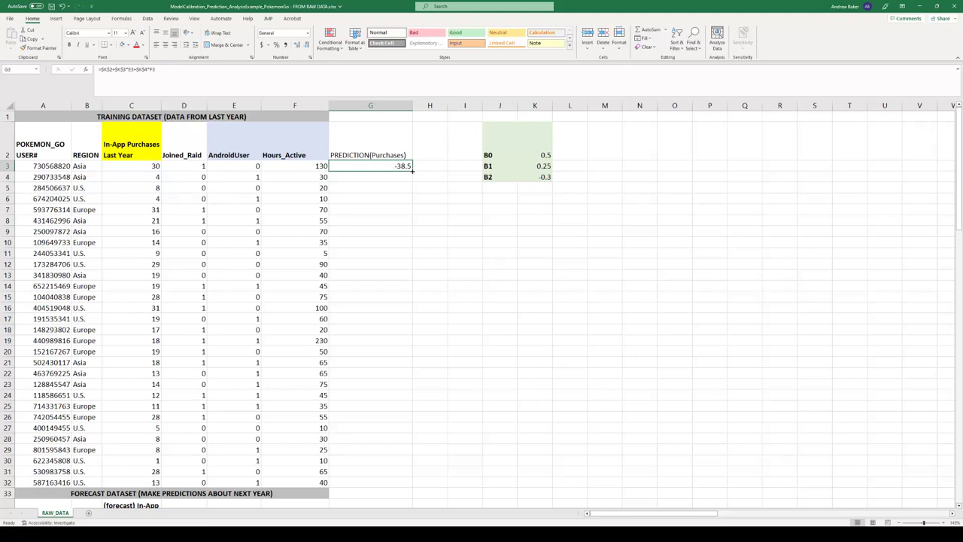
{"action": "left_click_drag", "start_coordinate": [412, 171], "coordinate": [412, 493]}
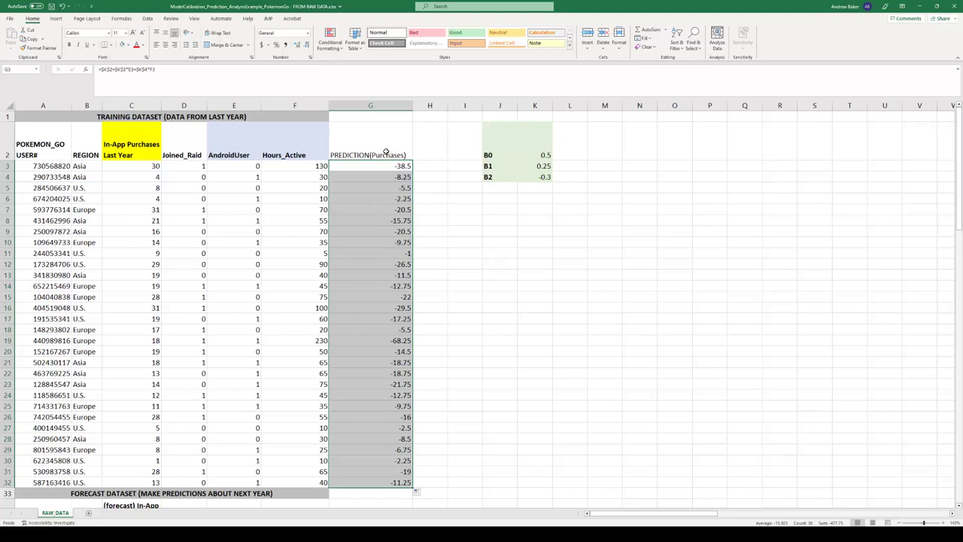
{"action": "left_click_drag", "start_coordinate": [493, 131], "coordinate": [542, 176]}
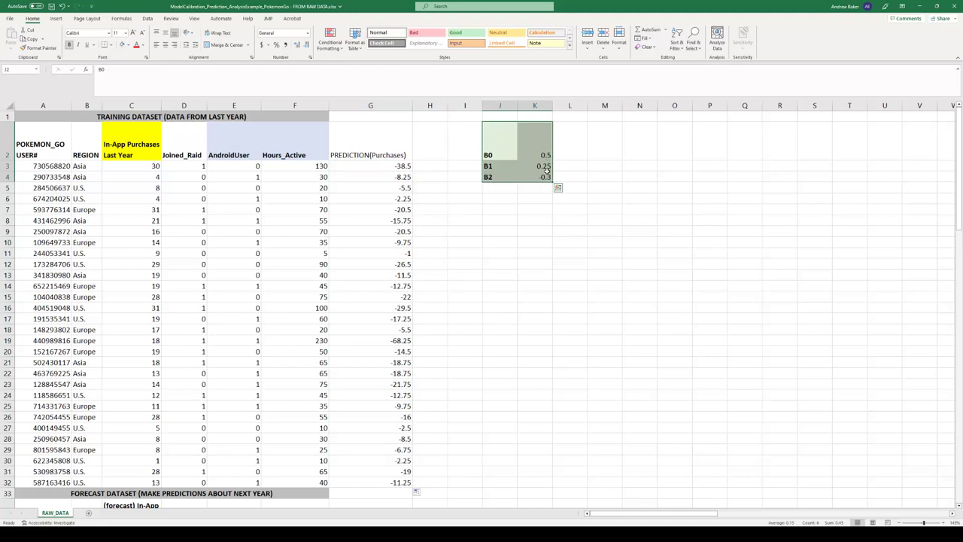
{"action": "left_click", "coordinate": [352, 150]}
Widen column H and enter the header AbsoluteErrors in cell H2.
{"action": "left_click_drag", "start_coordinate": [449, 105], "coordinate": [473, 106]}
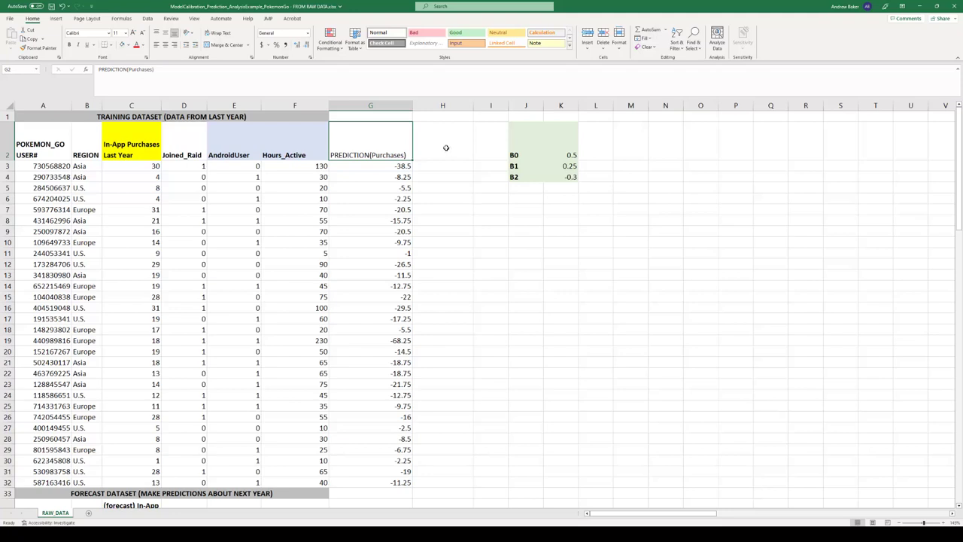
{"action": "left_click", "coordinate": [445, 147]}
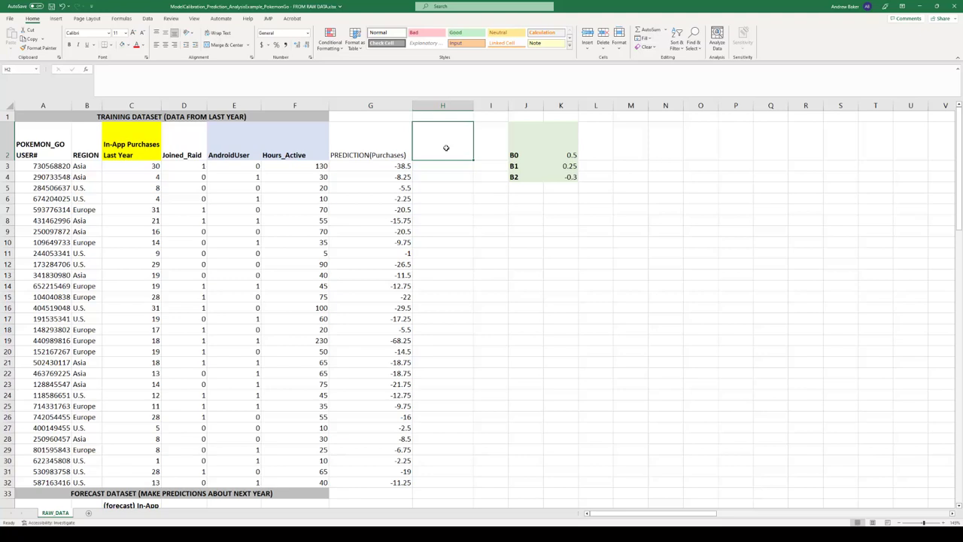
{"action": "type", "text": "AbsoluteEr"}
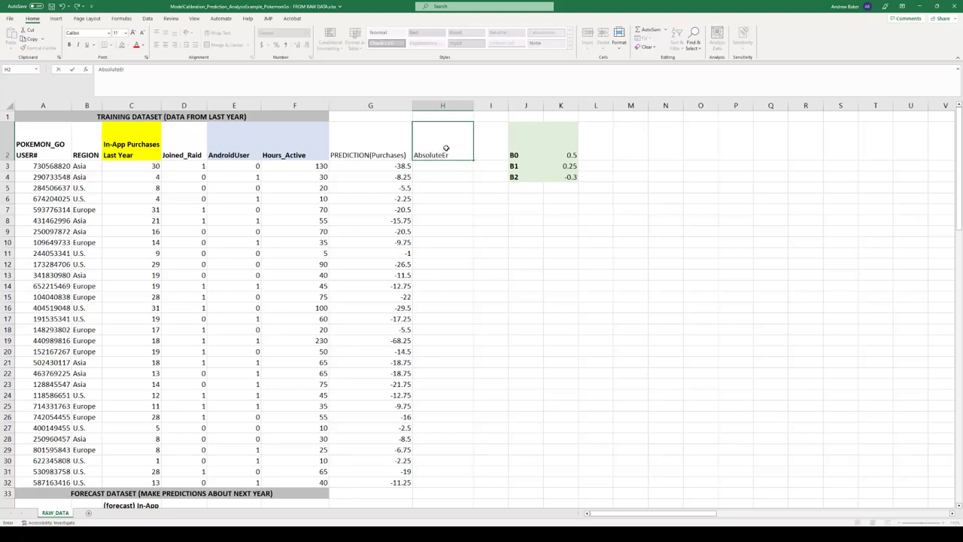
{"action": "type", "text": "rors"}
{"action": "key", "text": "Return"}
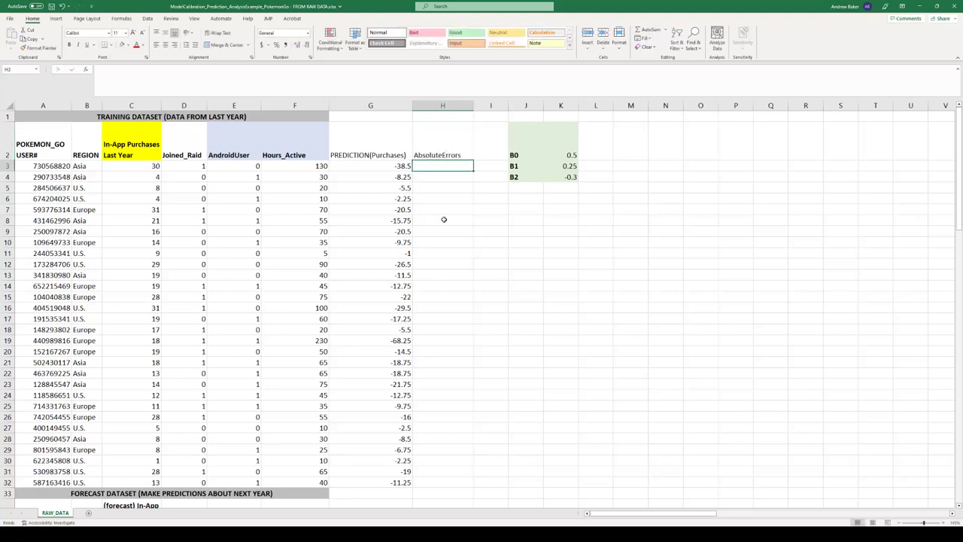
Enter the absolute error formula =ABS(C3-G3) in cell H3 and copy it down through H32.
{"action": "left_click", "coordinate": [135, 166]}
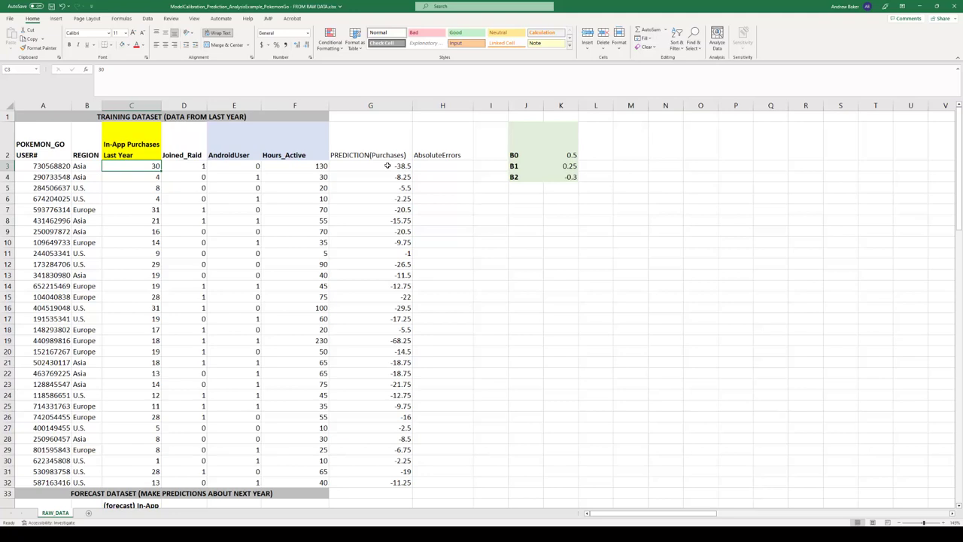
{"action": "left_click", "coordinate": [423, 164]}
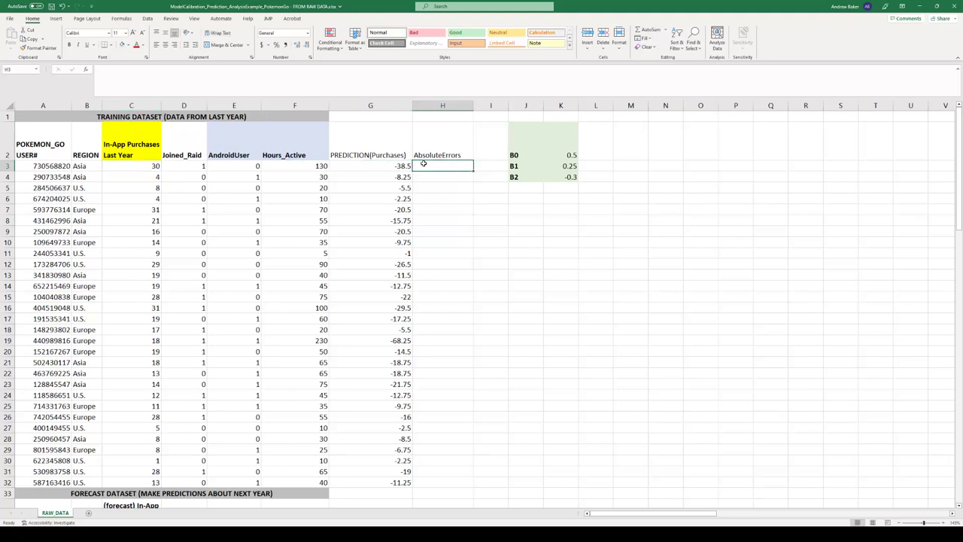
{"action": "type", "text": "="}
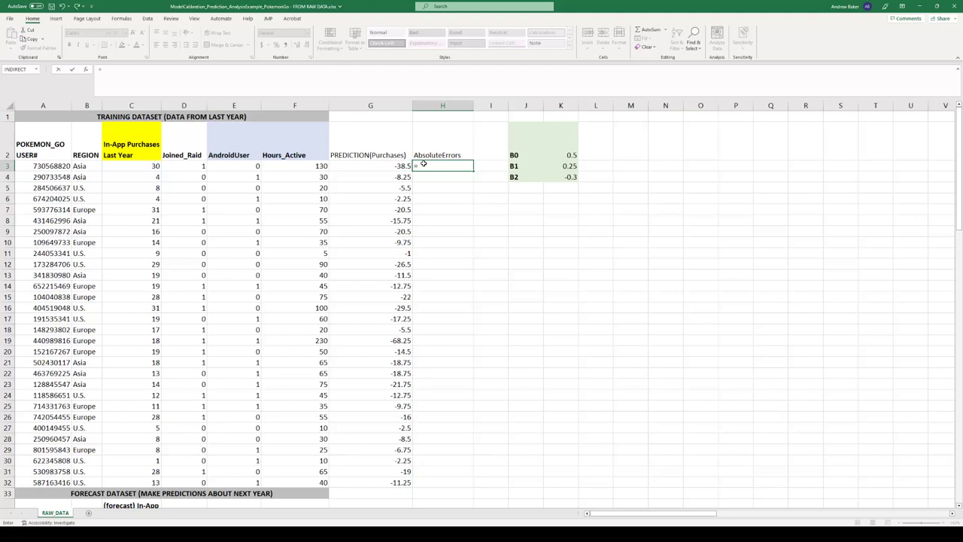
{"action": "type", "text": "abs"}
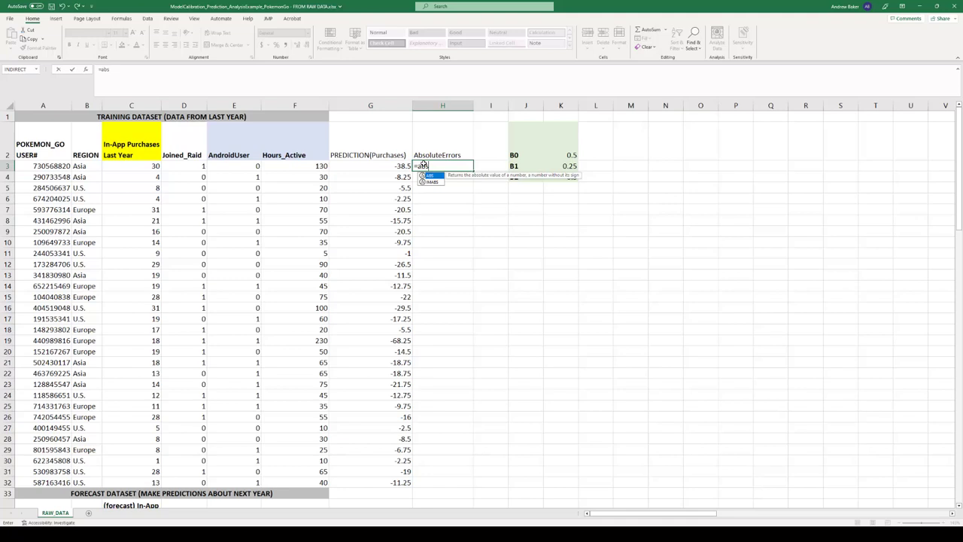
{"action": "type", "text": "("}
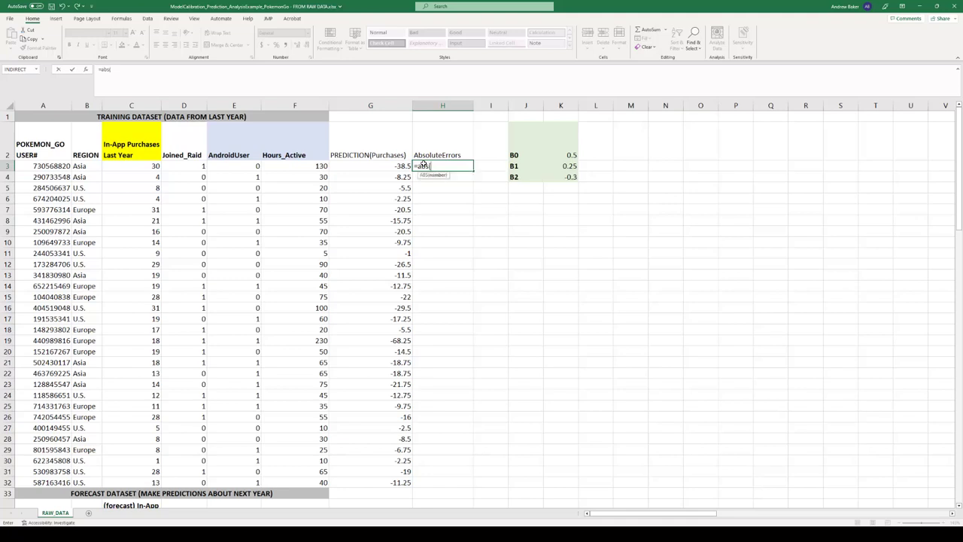
{"action": "left_click", "coordinate": [138, 166]}
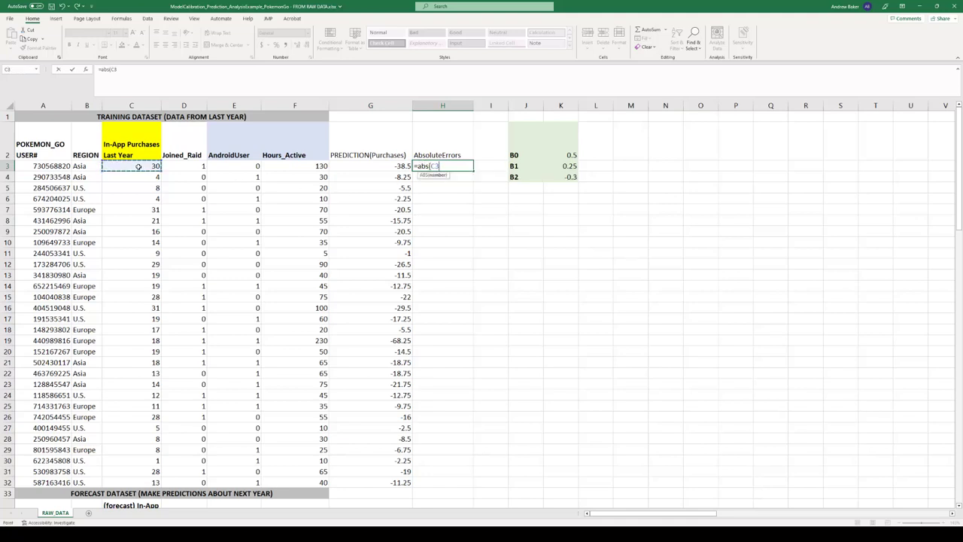
{"action": "type", "text": "-"}
{"action": "left_click", "coordinate": [395, 166]}
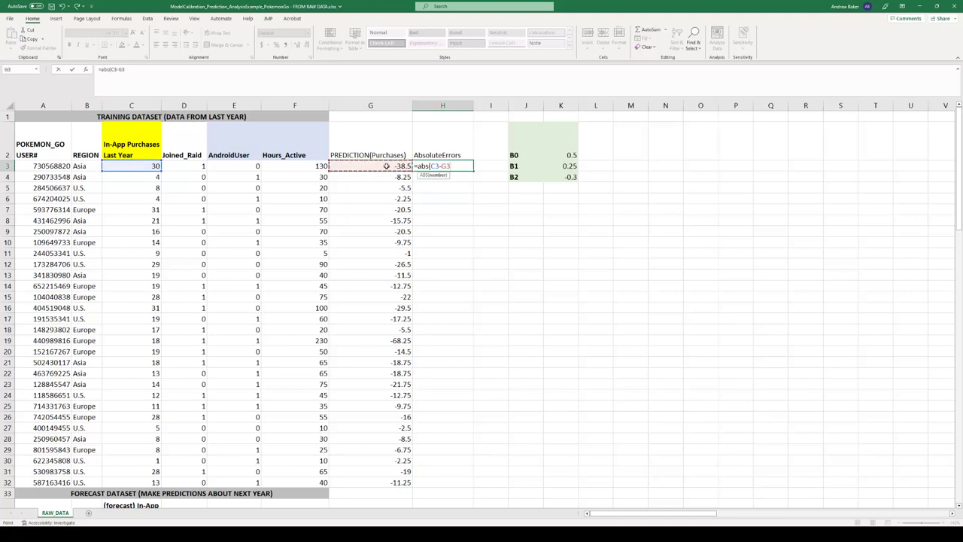
{"action": "key", "text": "Return"}
{"action": "left_click", "coordinate": [440, 165]}
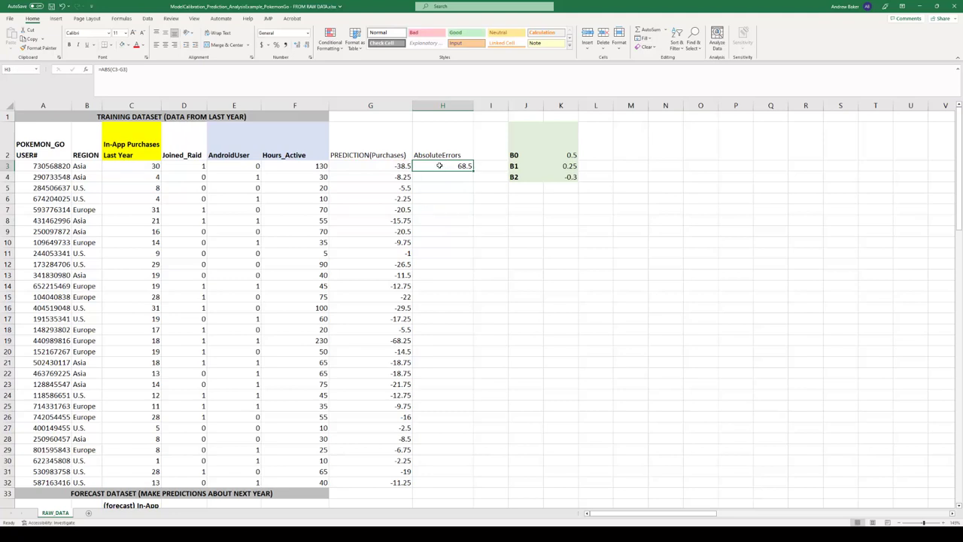
{"action": "left_click_drag", "start_coordinate": [474, 171], "coordinate": [474, 488]}
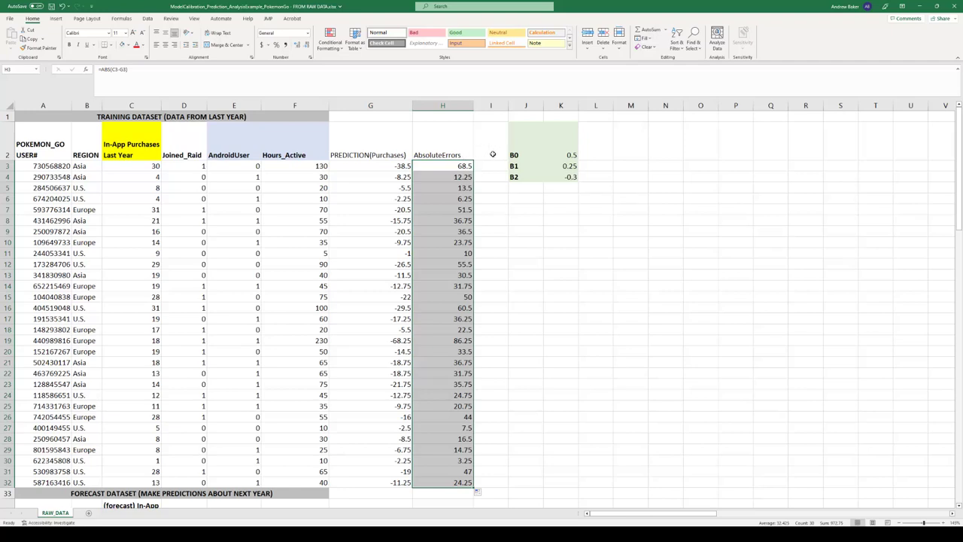
Enter the header MAE in cell I2.
{"action": "left_click", "coordinate": [489, 153]}
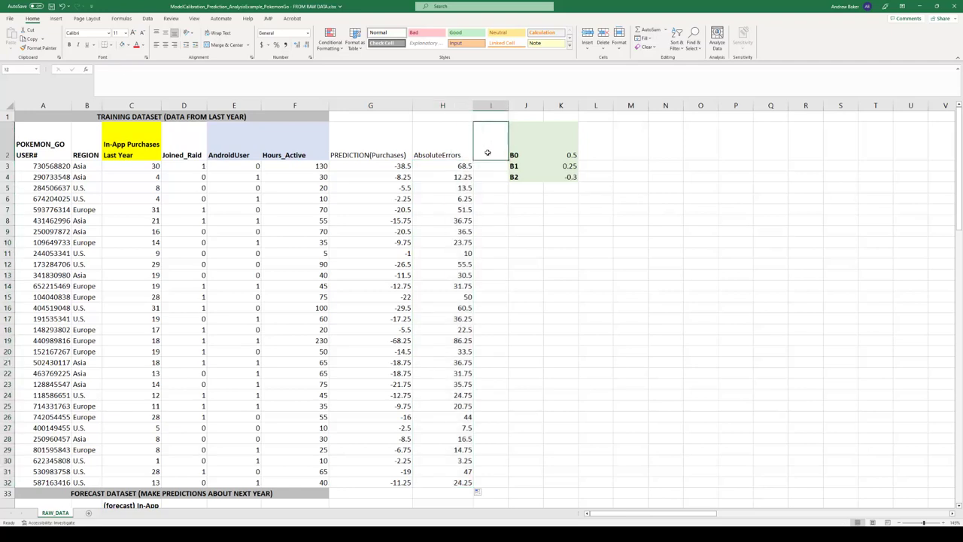
{"action": "type", "text": "MAE"}
{"action": "key", "text": "ctrl+Return"}
Calculate the mean absolute error in cell I3 with =AVERAGE(H3:H32) and shade the cell light orange.
{"action": "left_click", "coordinate": [490, 165]}
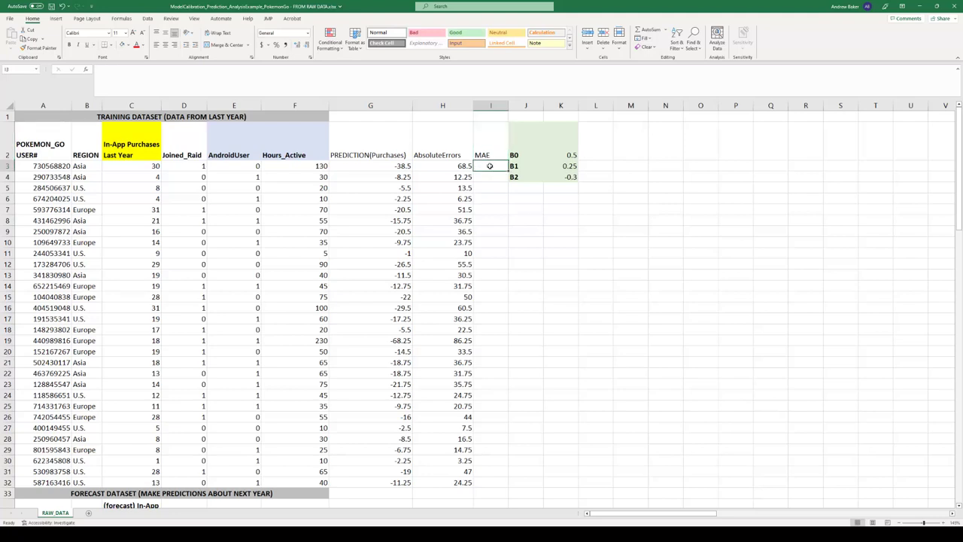
{"action": "type", "text": "=a"}
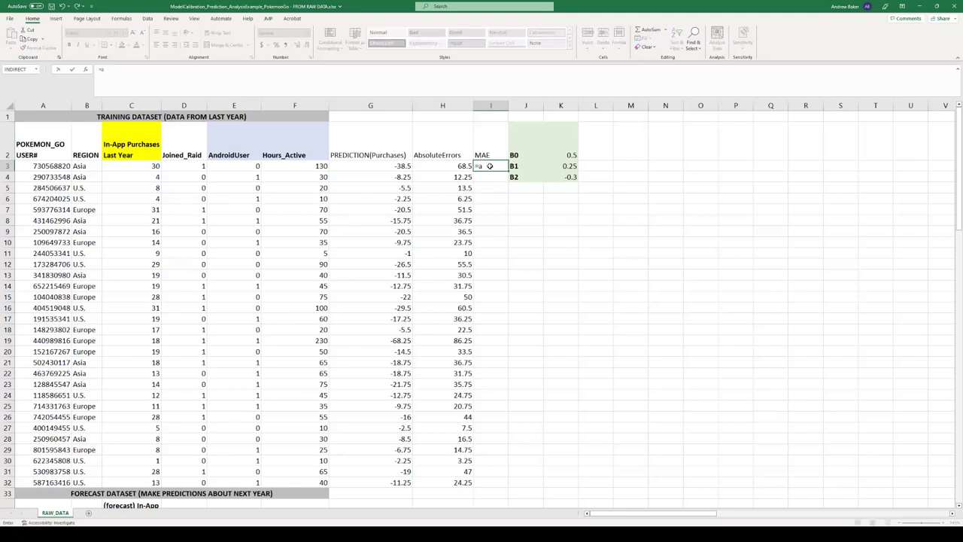
{"action": "type", "text": "verage("}
{"action": "left_click", "coordinate": [452, 166]}
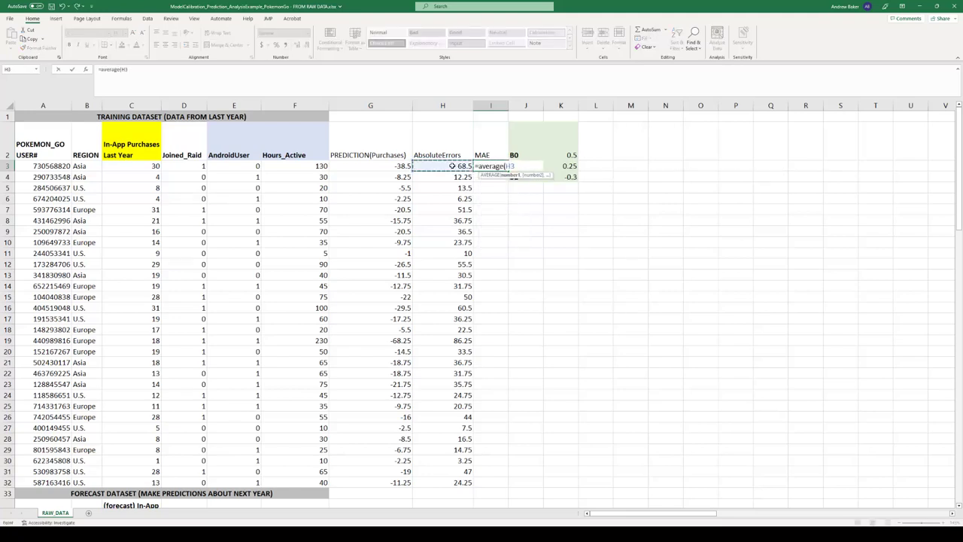
{"action": "left_click_drag", "start_coordinate": [452, 166], "coordinate": [438, 474]}
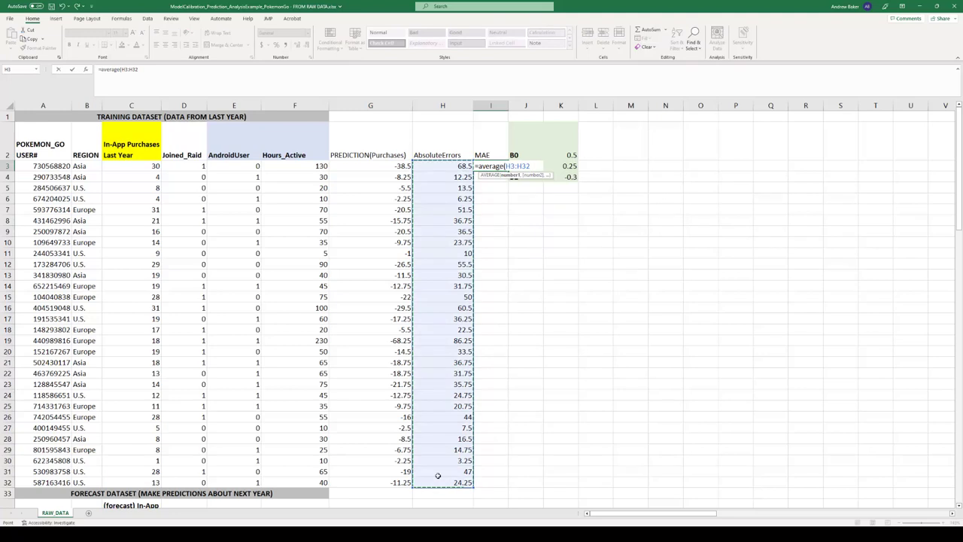
{"action": "key", "text": "Return"}
{"action": "left_click", "coordinate": [494, 164]}
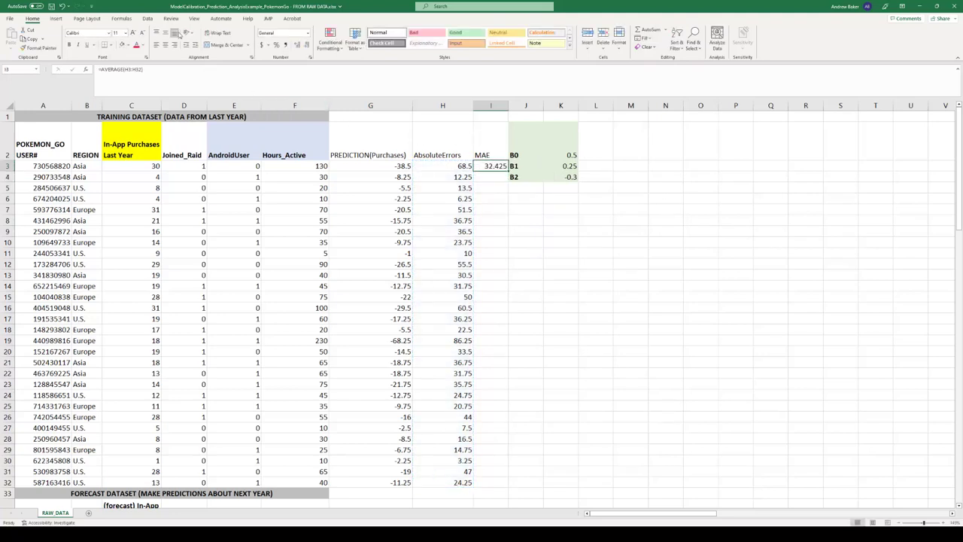
{"action": "left_click", "coordinate": [130, 45]}
{"action": "left_click_drag", "start_coordinate": [560, 143], "coordinate": [560, 177]}
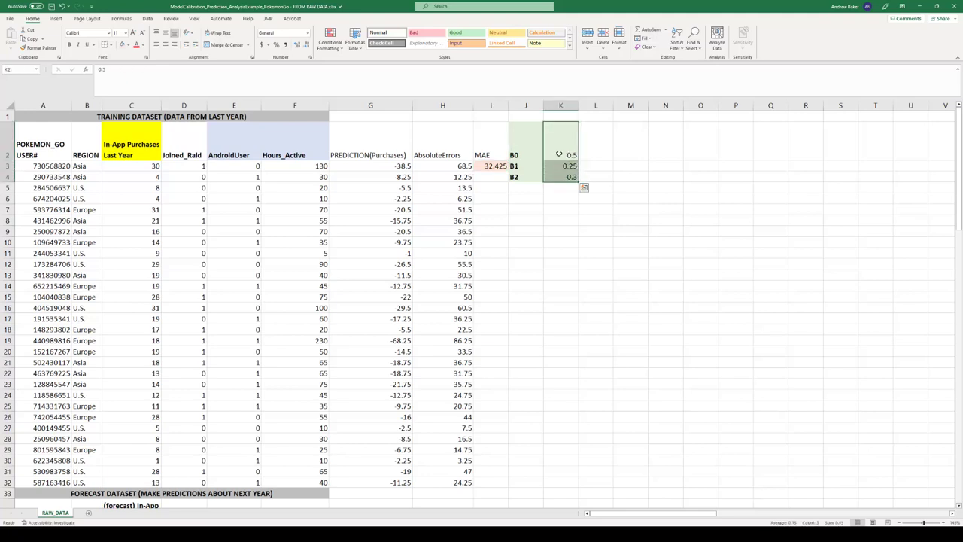
{"action": "left_click", "coordinate": [564, 167]}
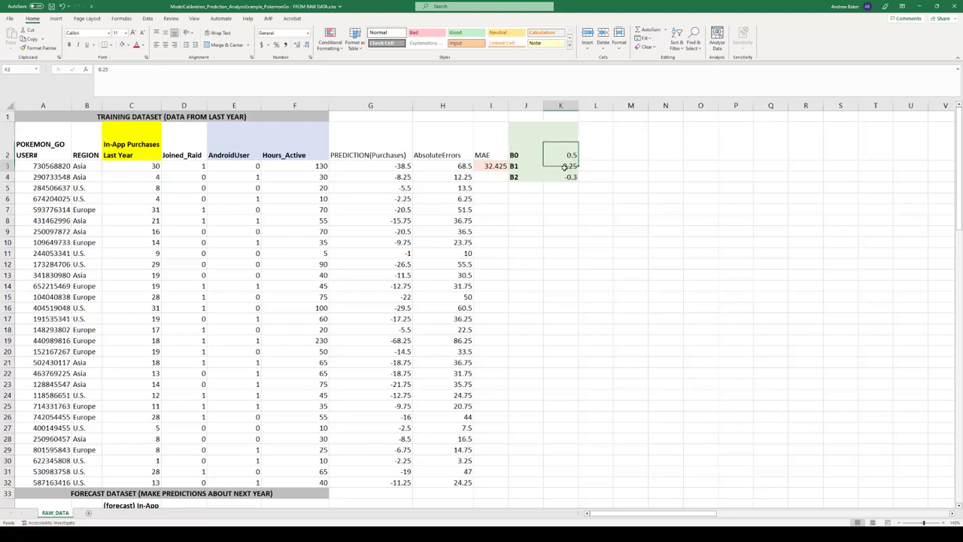
{"action": "key", "text": "Down"}
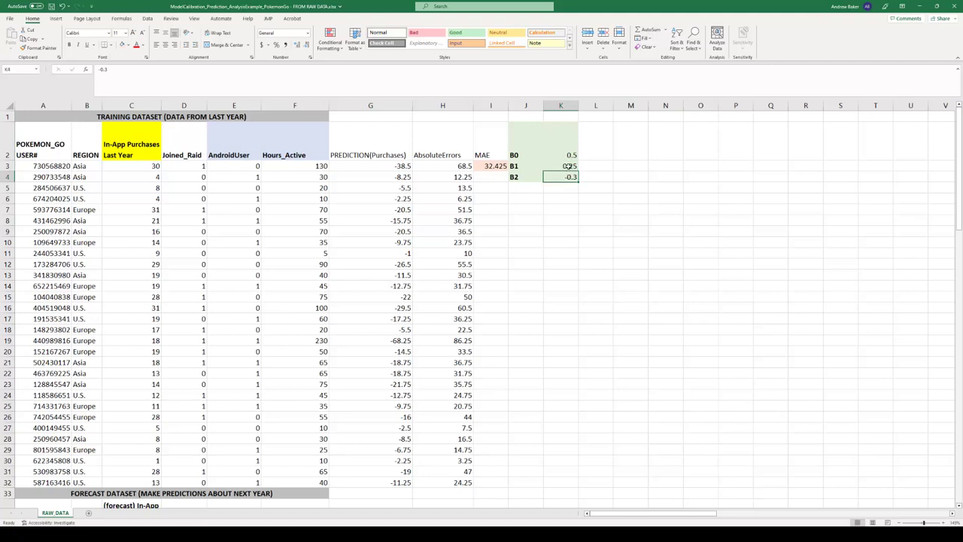
{"action": "left_click", "coordinate": [490, 166]}
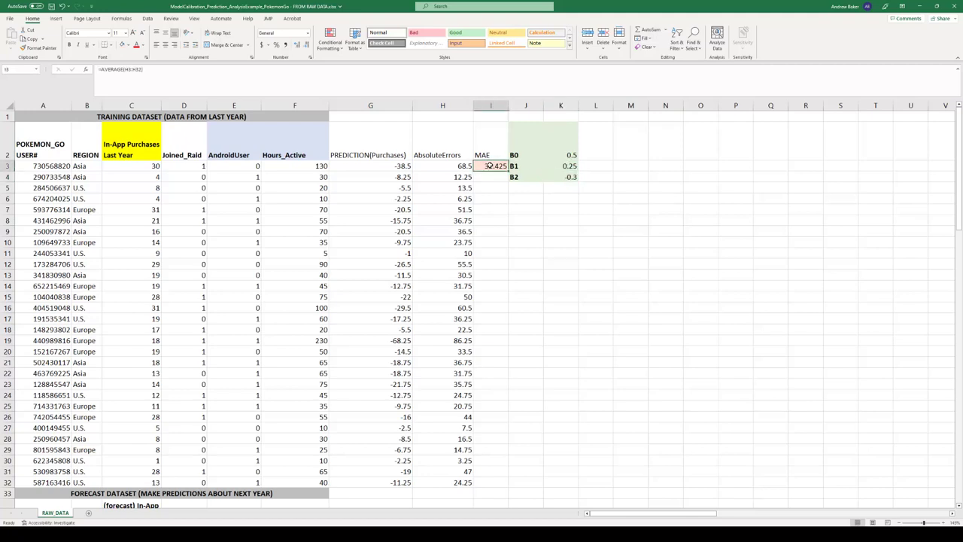
Set the trial coefficient B2 in cell K4 to 0.1.
{"action": "left_click", "coordinate": [571, 154]}
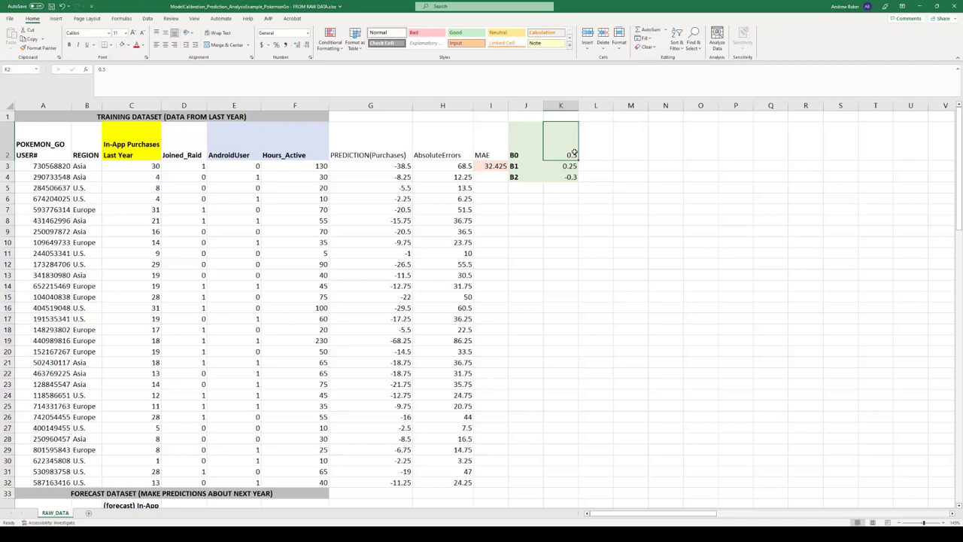
{"action": "key", "text": "Down"}
{"action": "key", "text": "Down"}
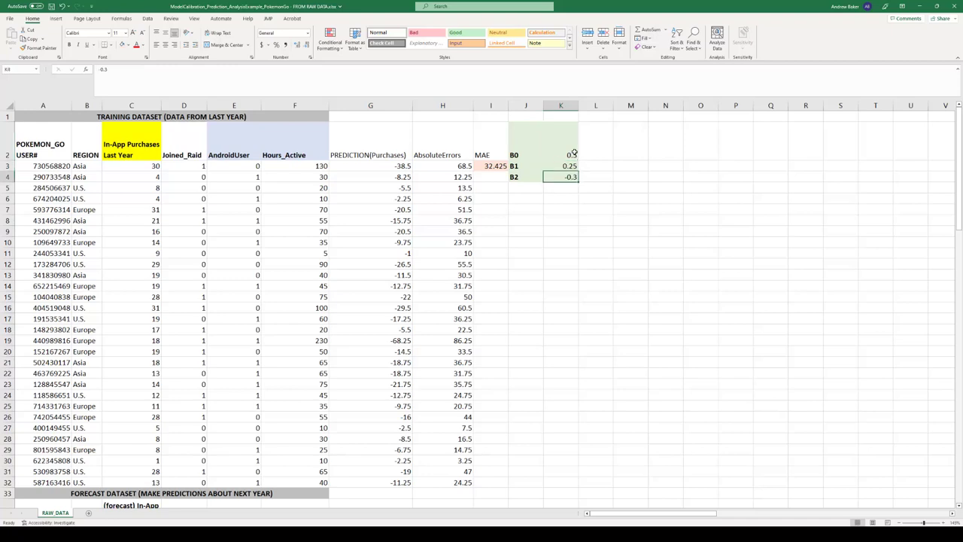
{"action": "type", "text": "-"}
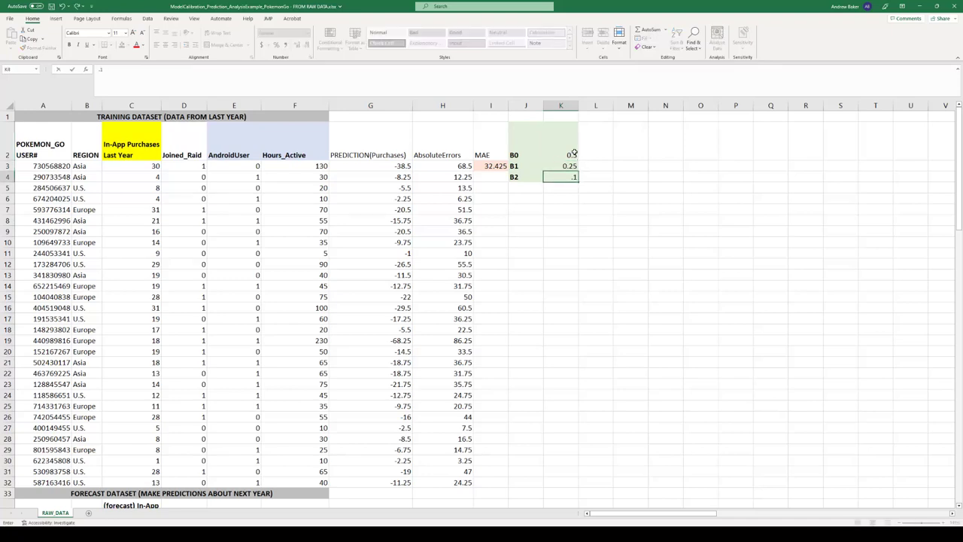
{"action": "key", "text": "Return"}
{"action": "left_click", "coordinate": [569, 176]}
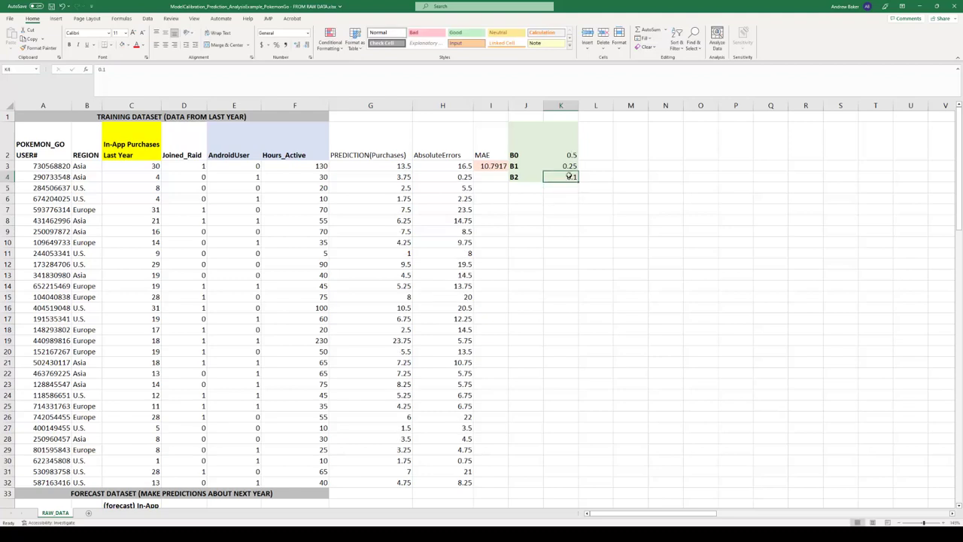
{"action": "left_click", "coordinate": [490, 165]}
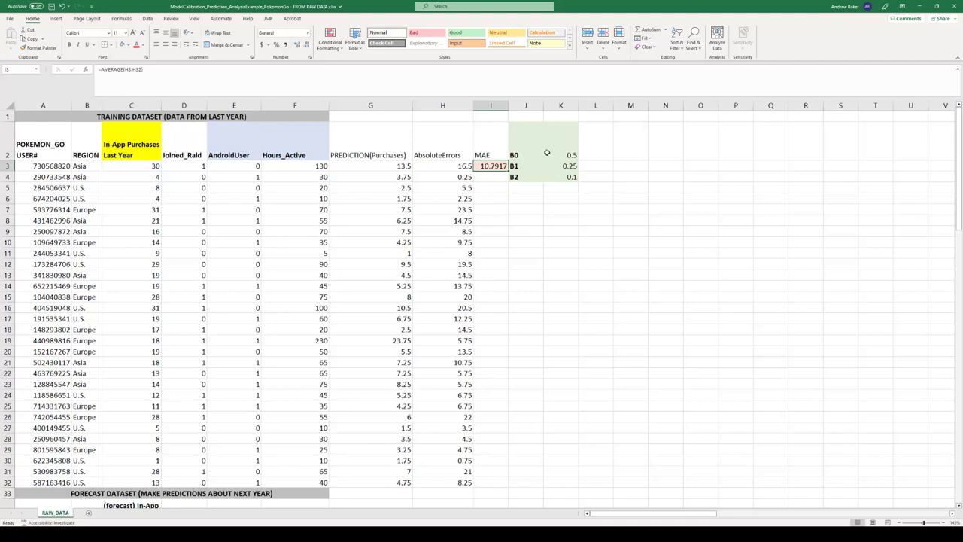
{"action": "left_click_drag", "start_coordinate": [564, 154], "coordinate": [565, 174]}
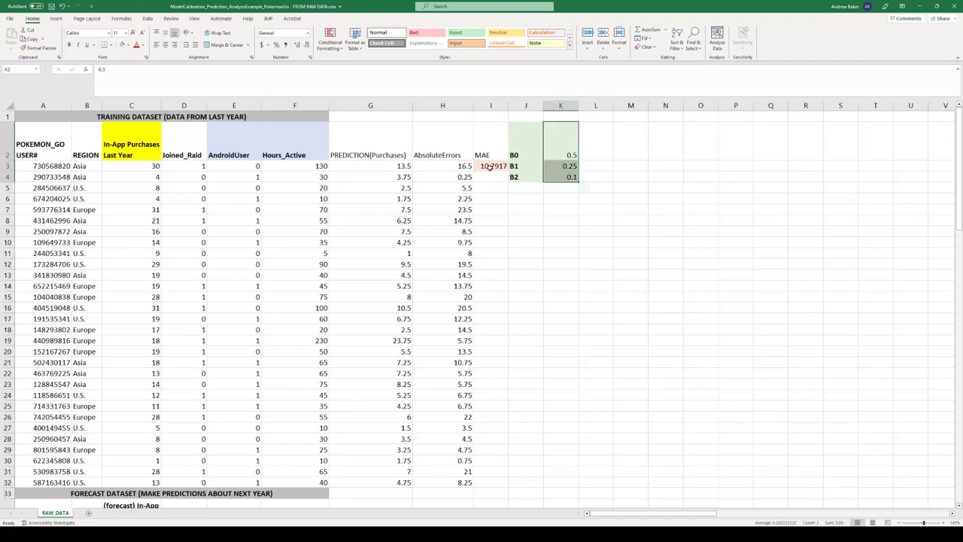
{"action": "left_click_drag", "start_coordinate": [563, 156], "coordinate": [566, 175]}
{"action": "left_click", "coordinate": [563, 156]}
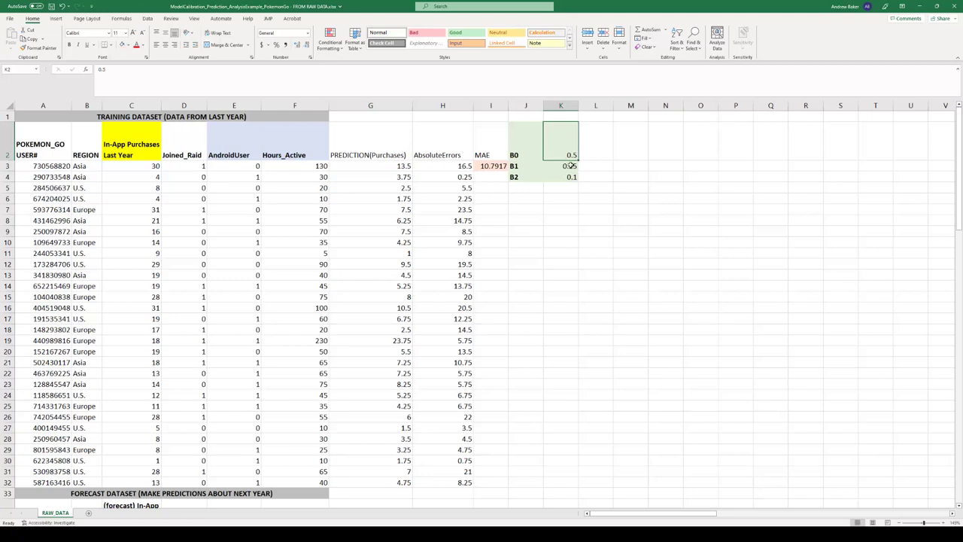
Open Solver with the MAE cell I3 selected and reset all Solver options and cell selections.
{"action": "left_click", "coordinate": [489, 166]}
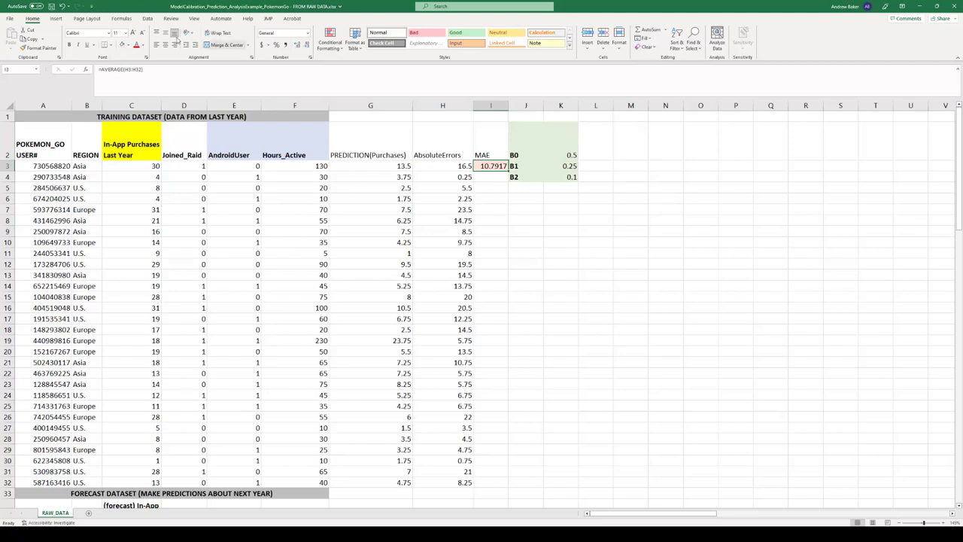
{"action": "left_click", "coordinate": [148, 18]}
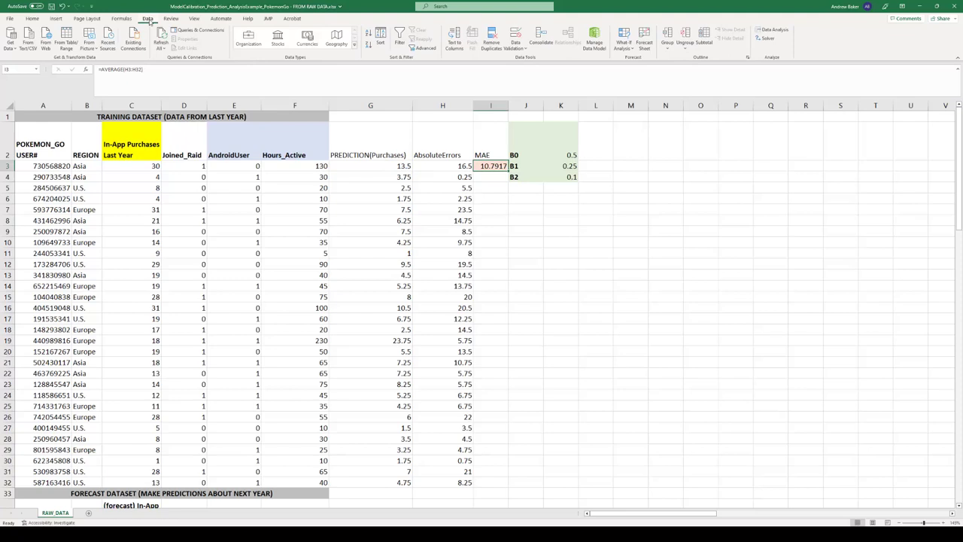
{"action": "left_click", "coordinate": [767, 39]}
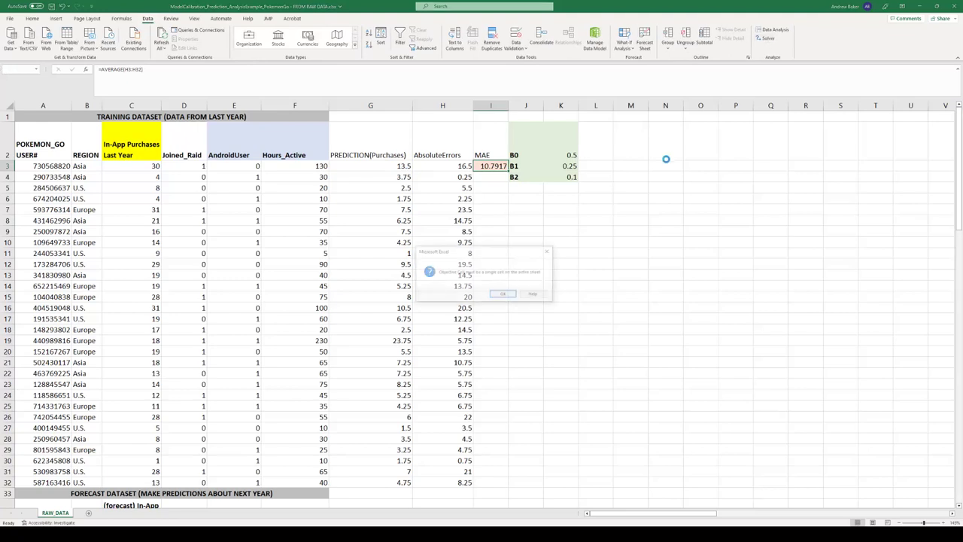
{"action": "left_click", "coordinate": [504, 294]}
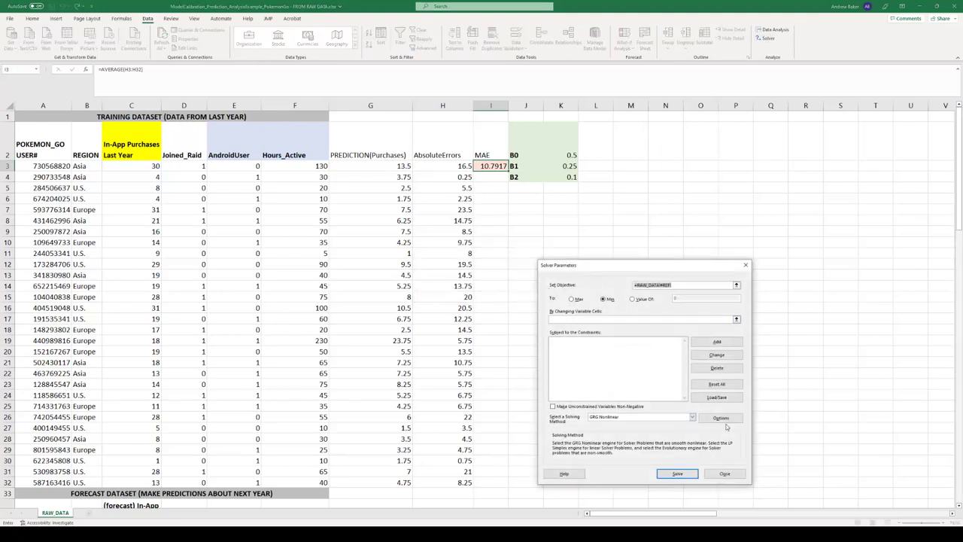
{"action": "left_click", "coordinate": [716, 384]}
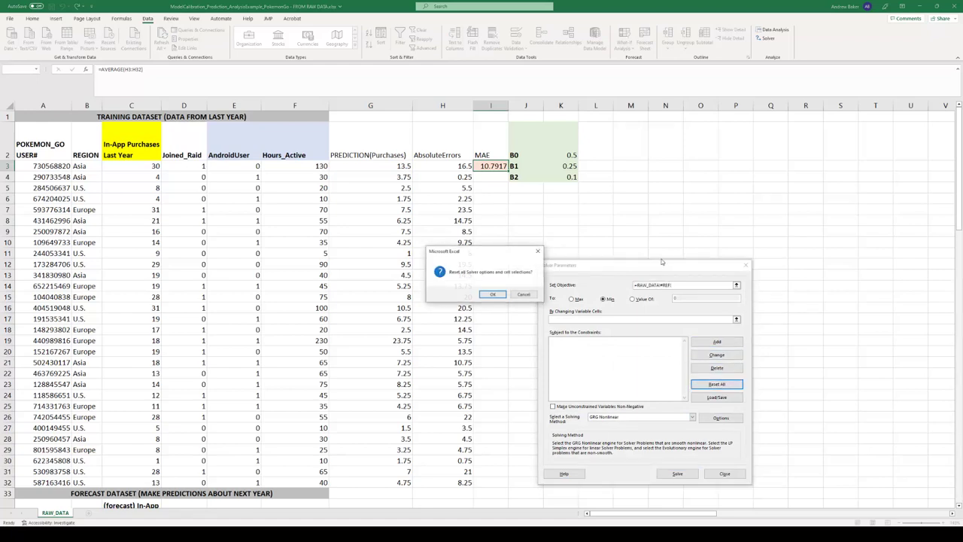
{"action": "left_click", "coordinate": [493, 295]}
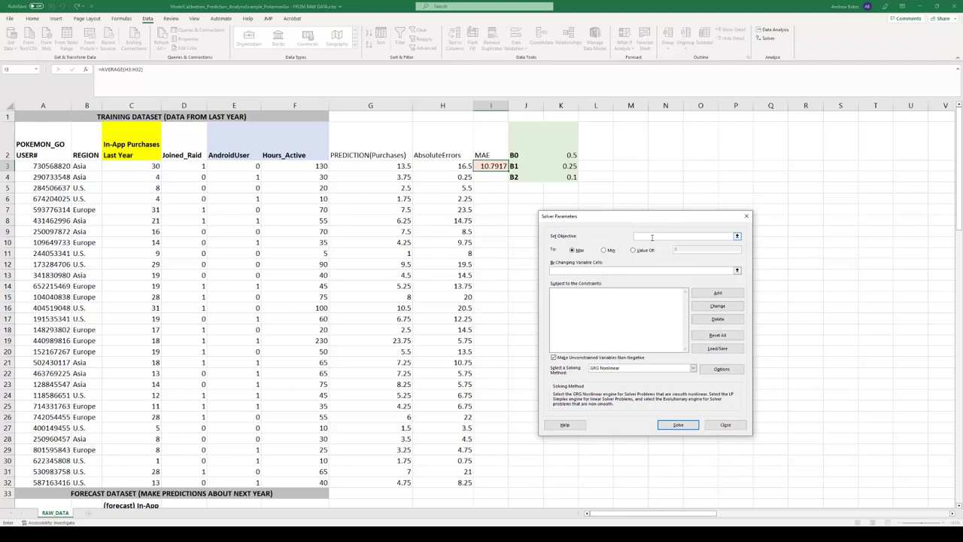
Set the Solver objective to the MAE cell $I$3 and choose to minimize it.
{"action": "left_click", "coordinate": [737, 236]}
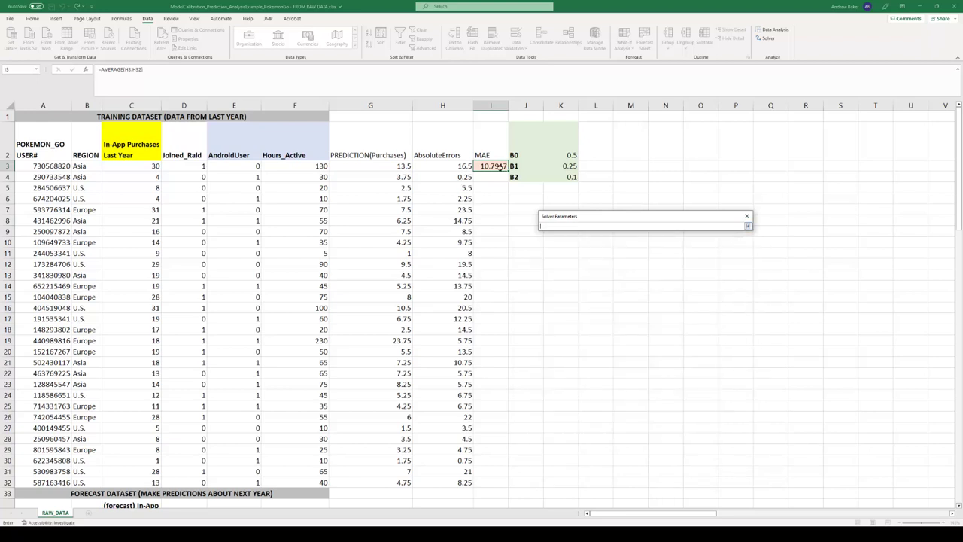
{"action": "left_click", "coordinate": [496, 166]}
{"action": "left_click", "coordinate": [748, 226]}
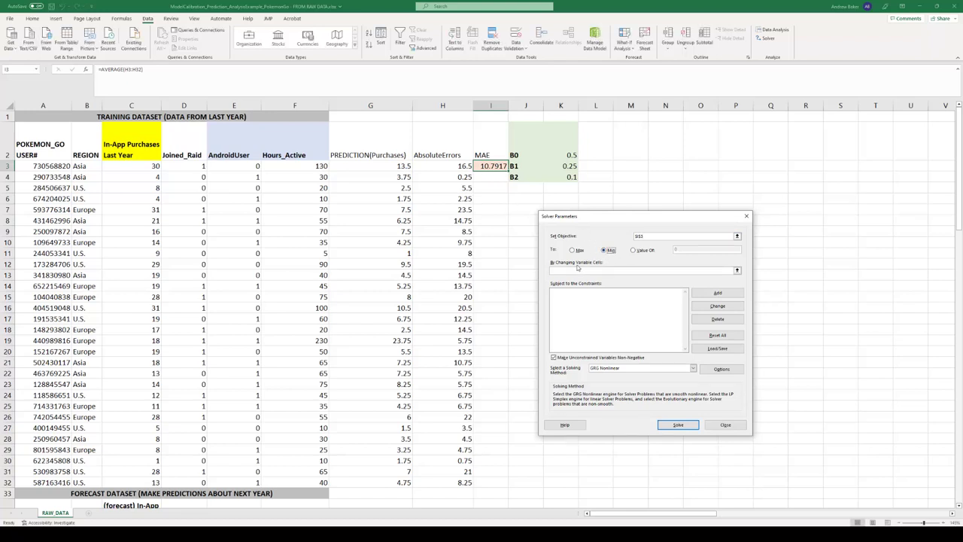
Set Solver's changing variable cells to the coefficients $K$2:$K$4.
{"action": "left_click", "coordinate": [736, 270]}
{"action": "left_click", "coordinate": [566, 154]}
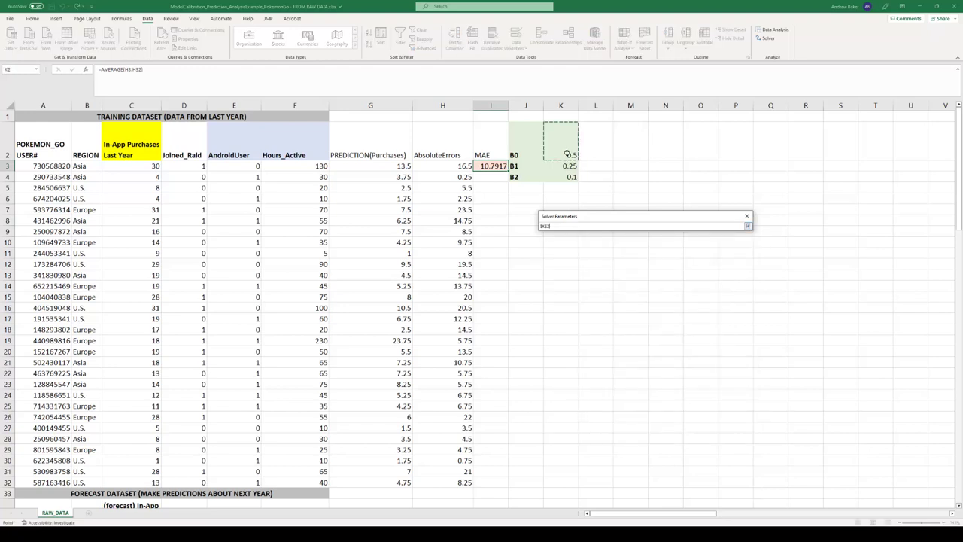
{"action": "left_click_drag", "start_coordinate": [567, 154], "coordinate": [569, 178]}
{"action": "left_click", "coordinate": [748, 226]}
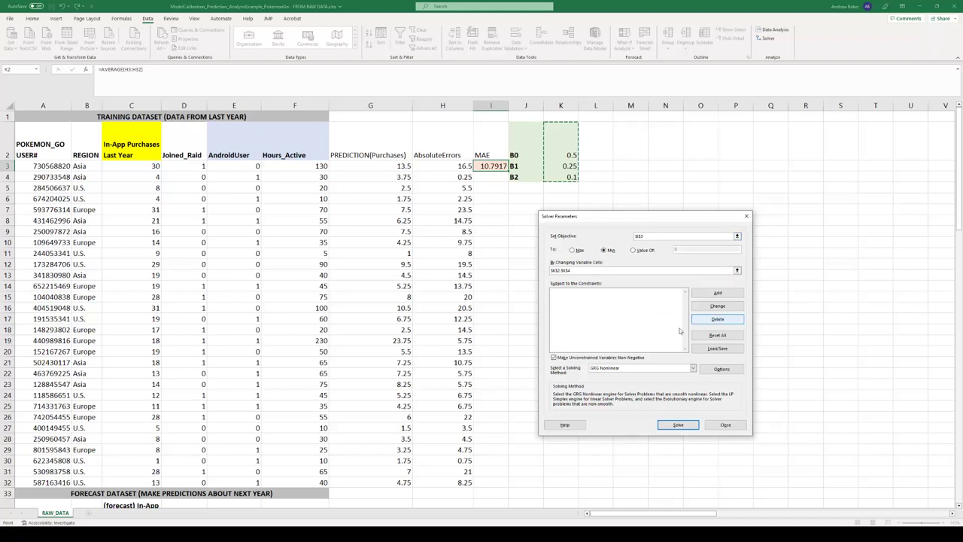
Allow negative values for unconstrained variables, solve with GRG Nonlinear, and keep the Solver solution.
{"action": "left_click", "coordinate": [555, 358]}
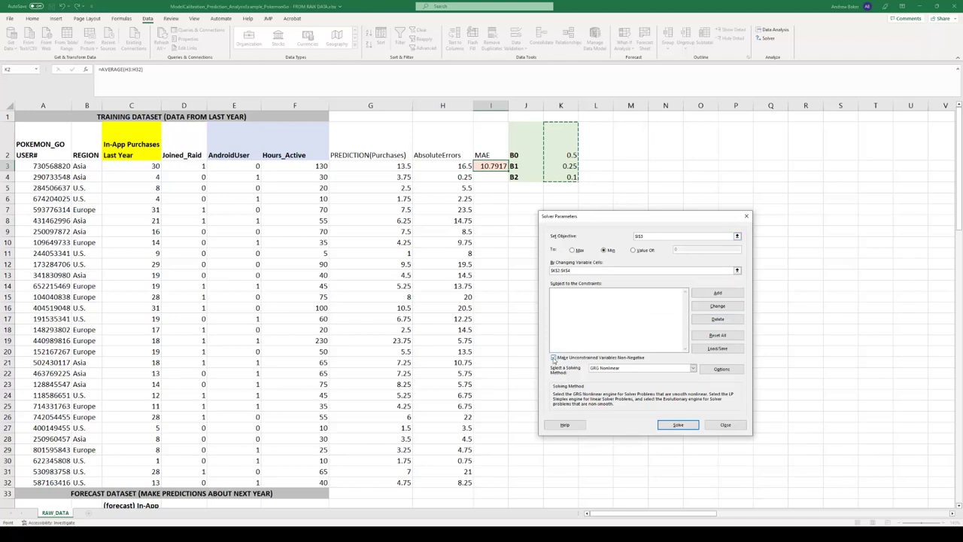
{"action": "left_click", "coordinate": [555, 358]}
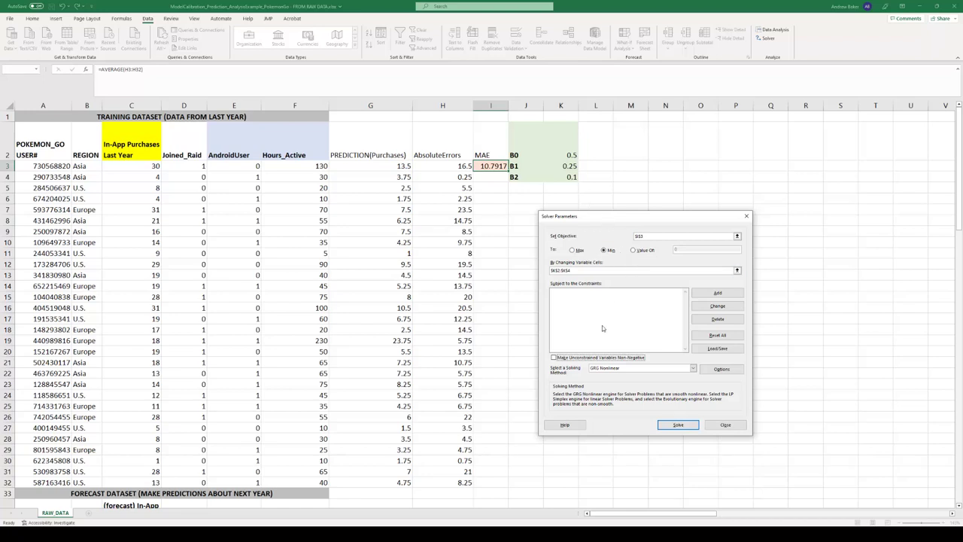
{"action": "left_click", "coordinate": [679, 424]}
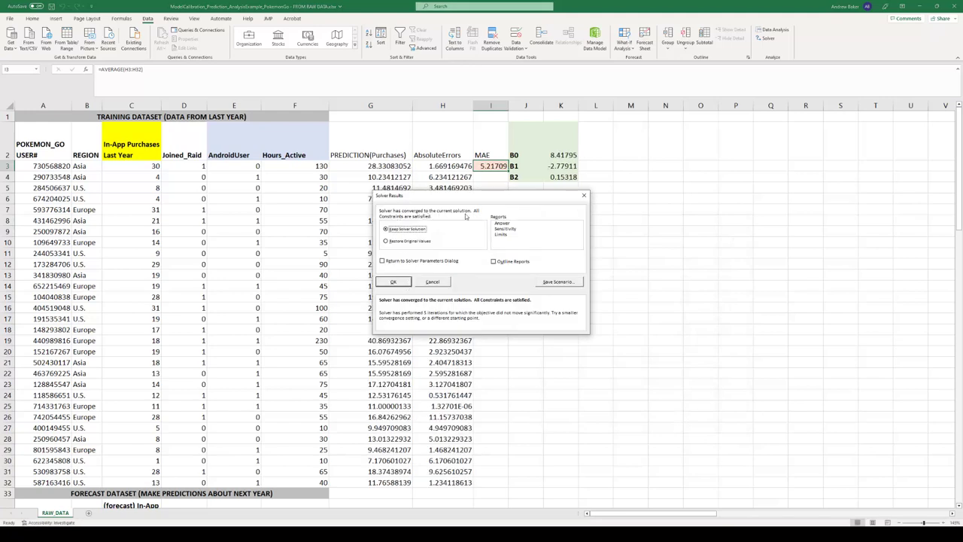
{"action": "left_click", "coordinate": [394, 283]}
Inspect the solved coefficients in K2:K4 and the prediction formula in cell G3.
{"action": "left_click", "coordinate": [560, 155]}
{"action": "left_click", "coordinate": [560, 165]}
{"action": "left_click", "coordinate": [561, 177]}
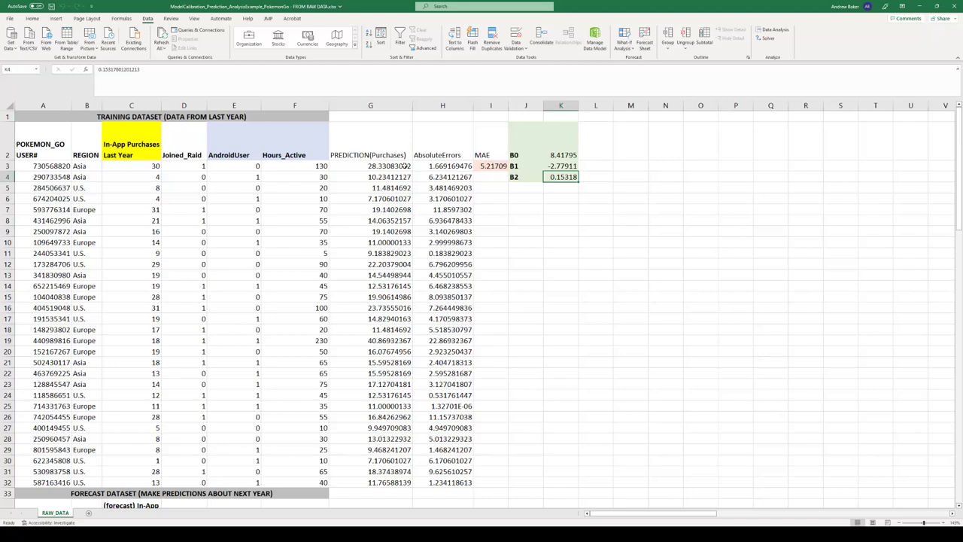
{"action": "left_click", "coordinate": [379, 166]}
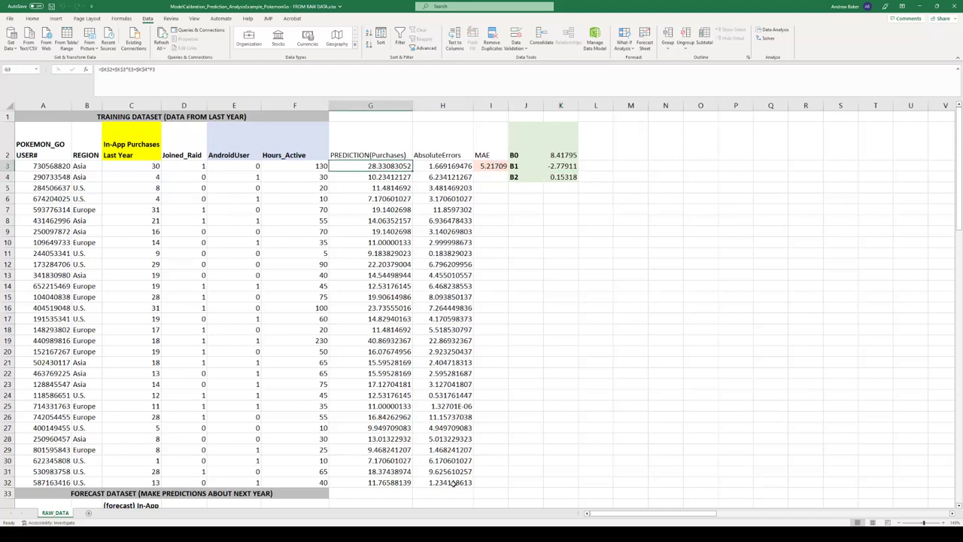
Reduce the predictions and absolute errors in G3:H32 to two decimal places.
{"action": "left_click_drag", "start_coordinate": [462, 482], "coordinate": [372, 162]}
{"action": "left_click", "coordinate": [32, 18]}
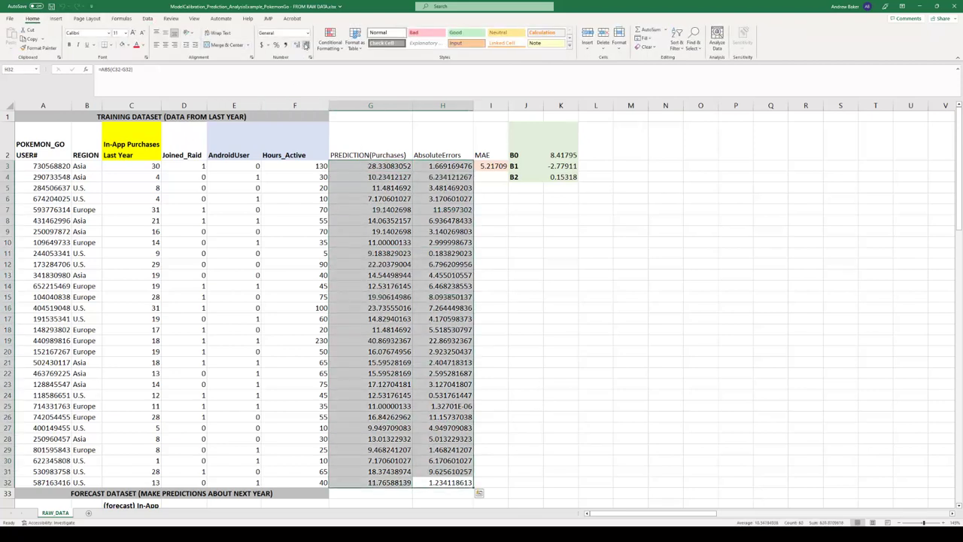
{"action": "left_click", "coordinate": [305, 45]}
{"action": "left_click", "coordinate": [306, 45]}
{"action": "left_click", "coordinate": [306, 45]}
{"action": "left_click", "coordinate": [306, 45]}
{"action": "left_click", "coordinate": [305, 46]}
{"action": "left_click", "coordinate": [306, 45]}
{"action": "left_click", "coordinate": [305, 45]}
{"action": "left_click", "coordinate": [511, 254]}
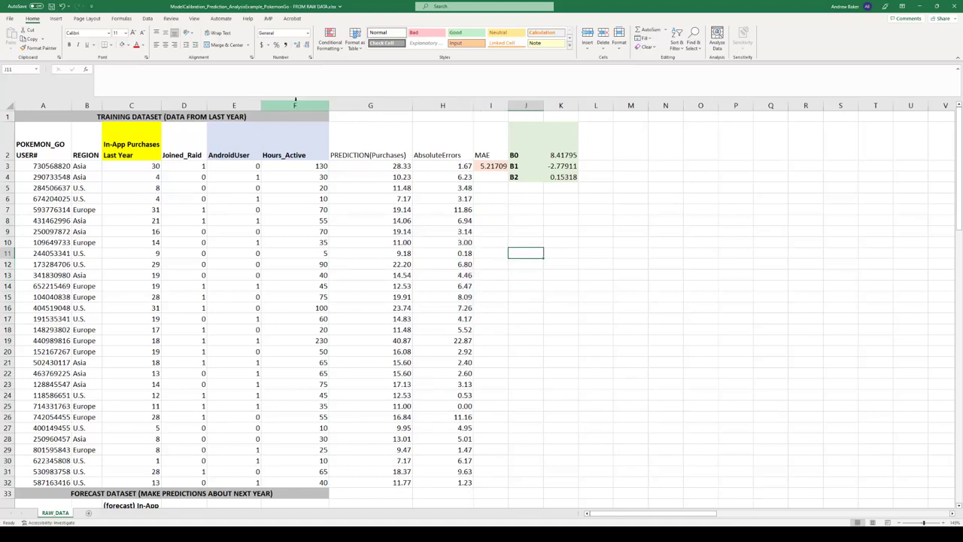
Write the fitted model in cell J9 as text: PREDICTED($) = 8.4 + -2.78*AndroidUser + .15*Hours_Acrtive.
{"action": "left_click", "coordinate": [537, 229]}
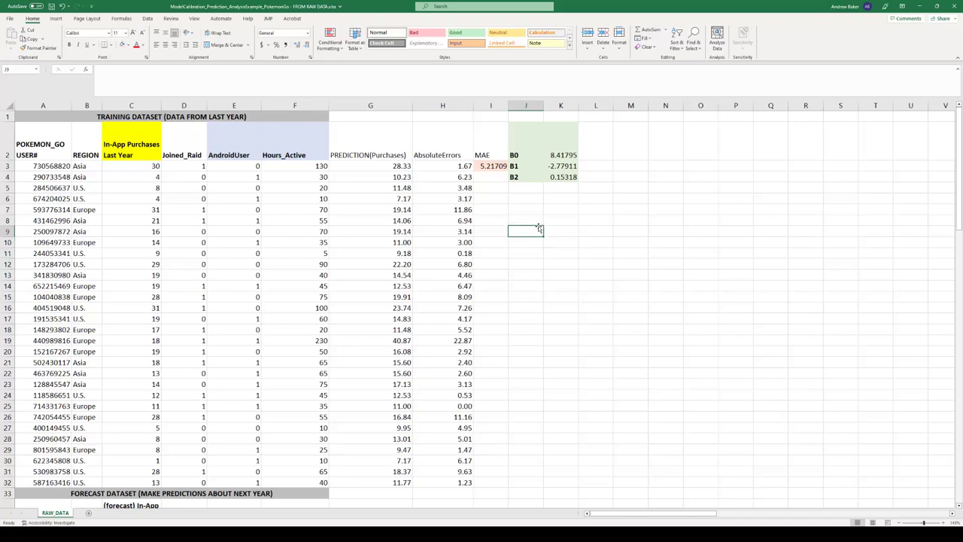
{"action": "type", "text": "PREDICTED($) = 8.4 + -2.78*"}
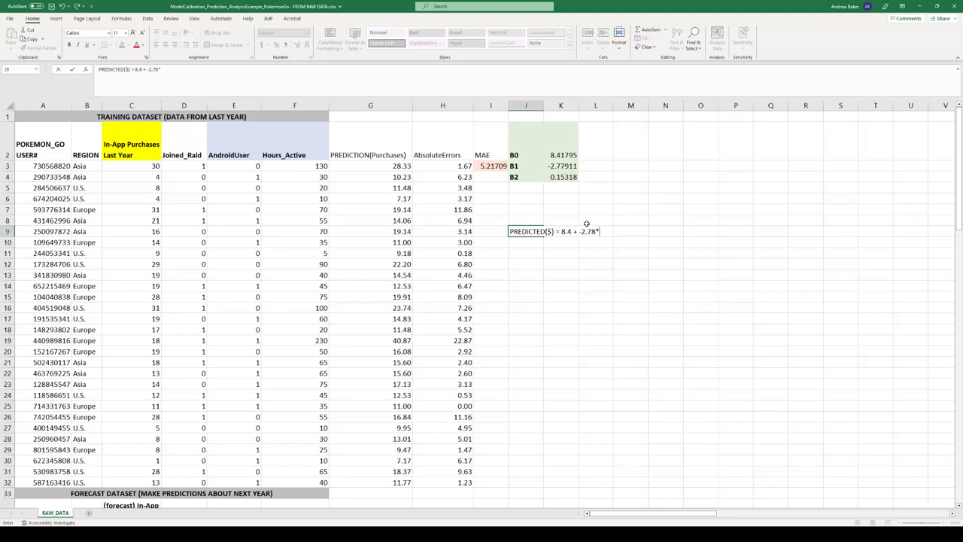
{"action": "type", "text": "AndroidUser"}
{"action": "type", "text": "+ .15*Hours_Acrtive"}
{"action": "key", "text": "Return"}
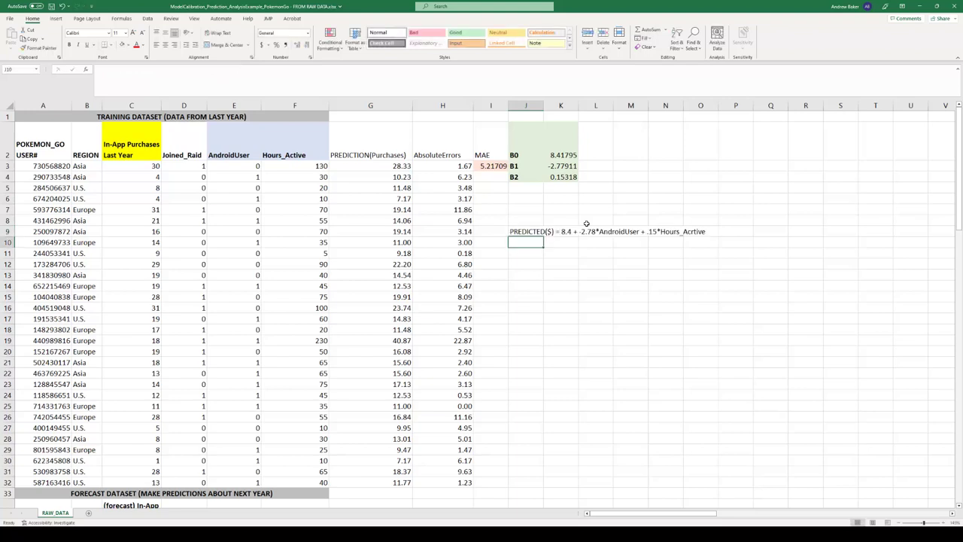
Correct the misspelled variable name in the J9 equation to Hours_Active.
{"action": "left_click", "coordinate": [540, 232]}
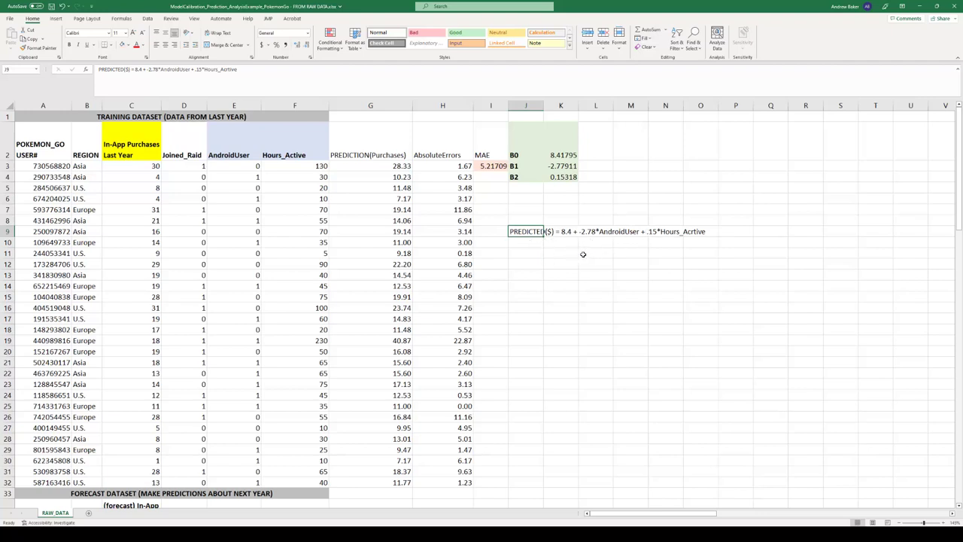
{"action": "left_click", "coordinate": [533, 241]}
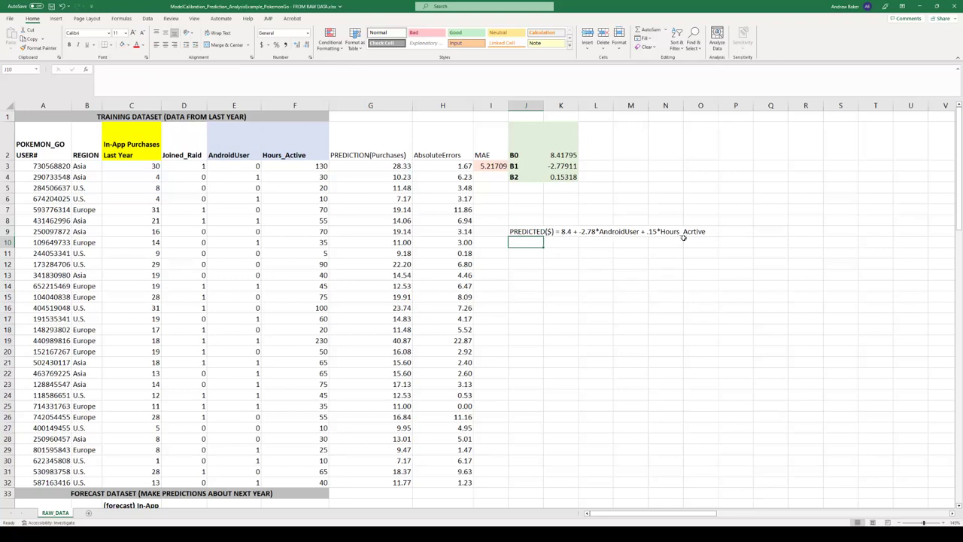
{"action": "left_click", "coordinate": [531, 232]}
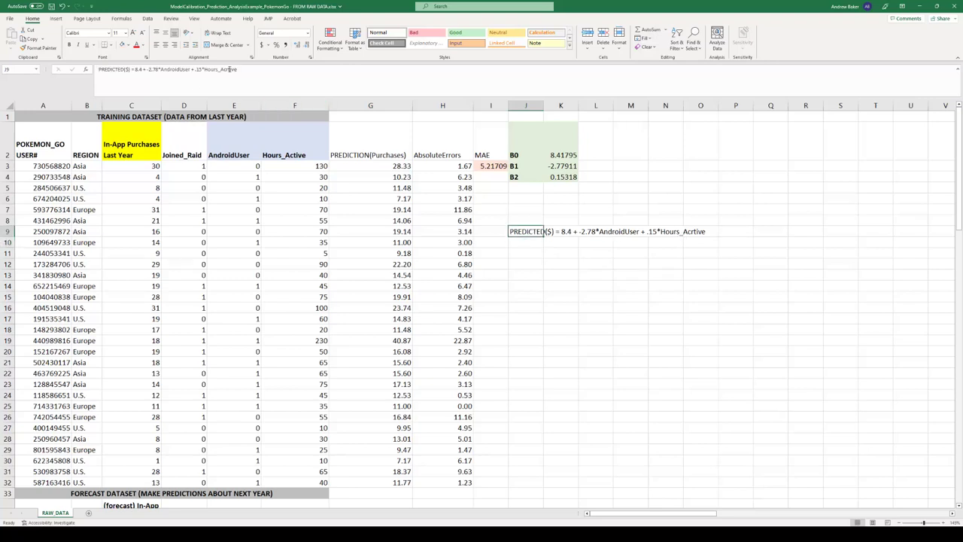
{"action": "left_click", "coordinate": [229, 69]}
{"action": "key", "text": "BackSpace"}
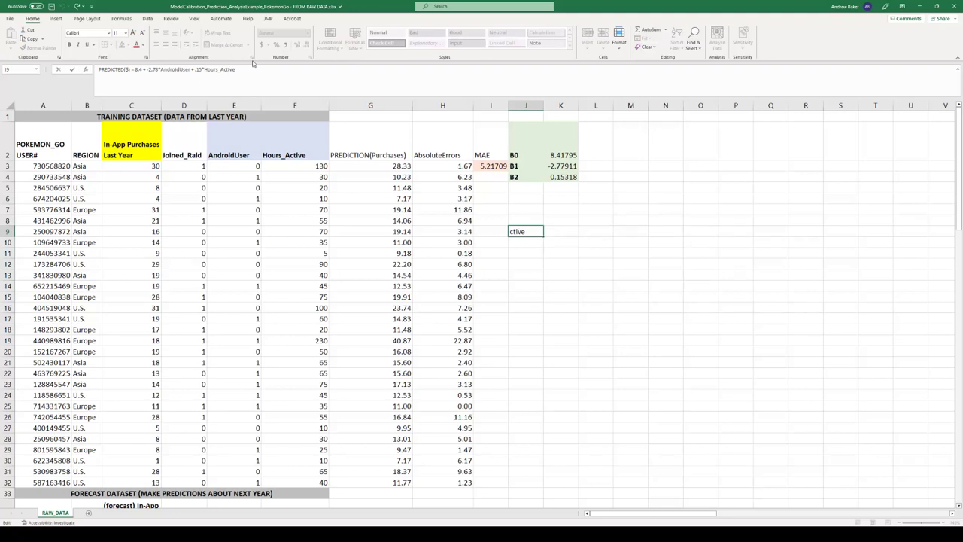
{"action": "key", "text": "Return"}
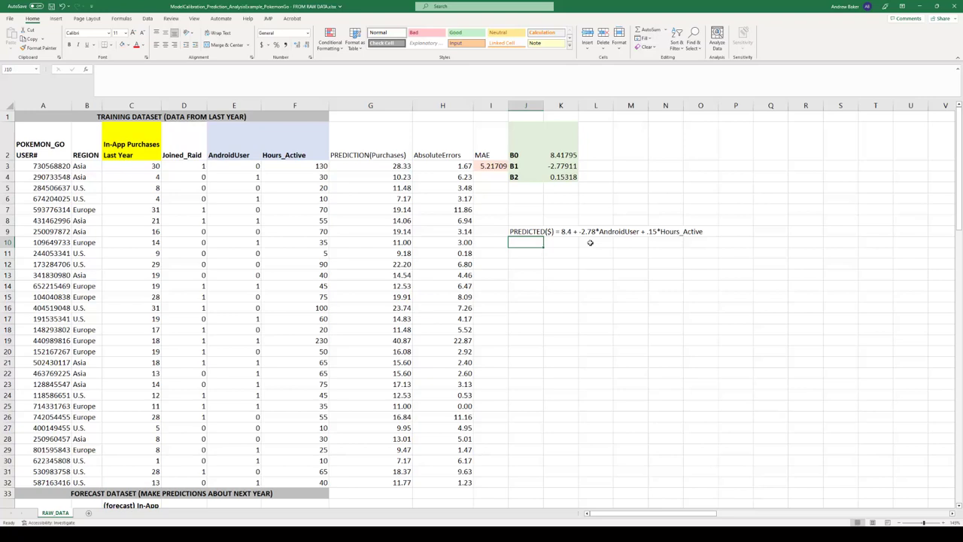
Clear the written model equation from cell J9.
{"action": "left_click", "coordinate": [535, 231]}
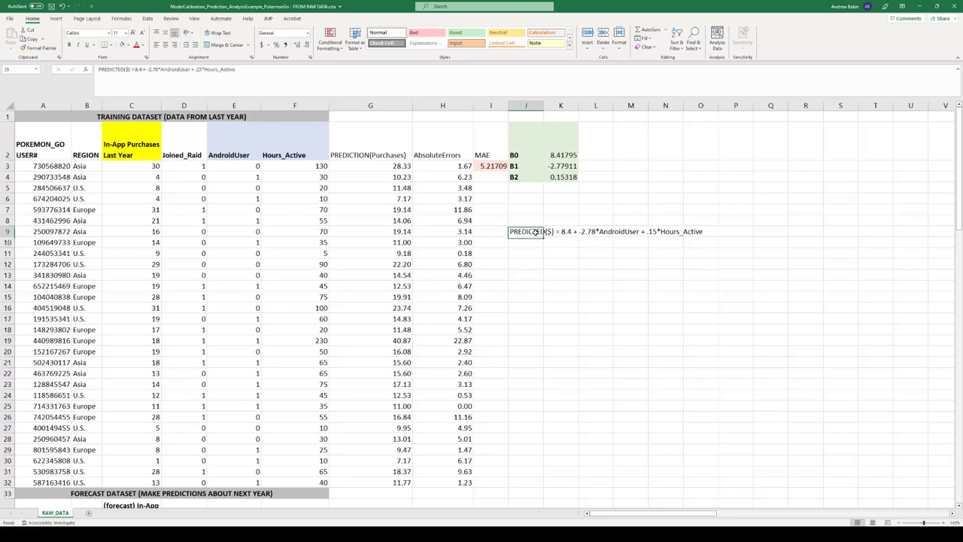
{"action": "key", "text": "Delete"}
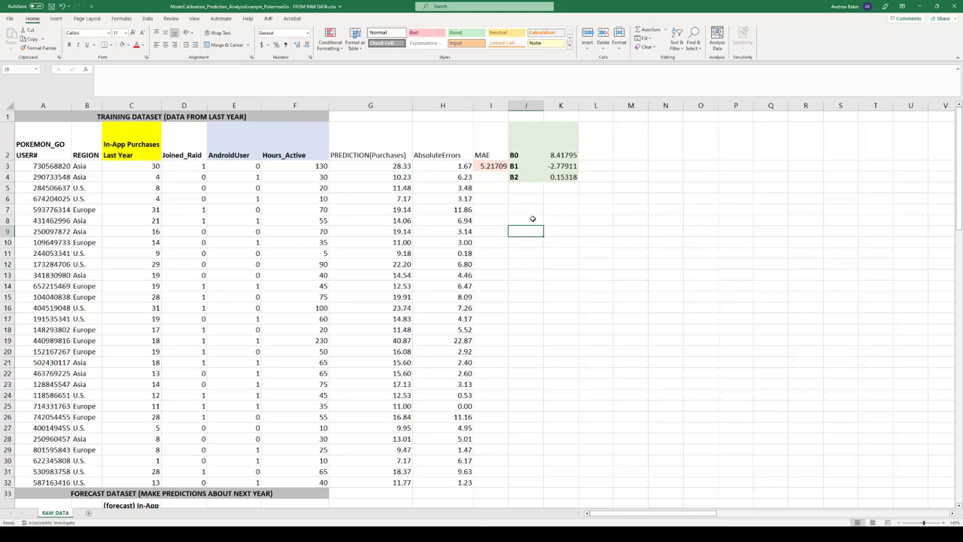
{"action": "left_click", "coordinate": [533, 220]}
Start the next-year purchase forecast formula in cell C35 of the forecast dataset with the absolute B0 reference, =$K$2+.
{"action": "scroll", "coordinate": [421, 249], "scroll_direction": "down", "scroll_amount": 4}
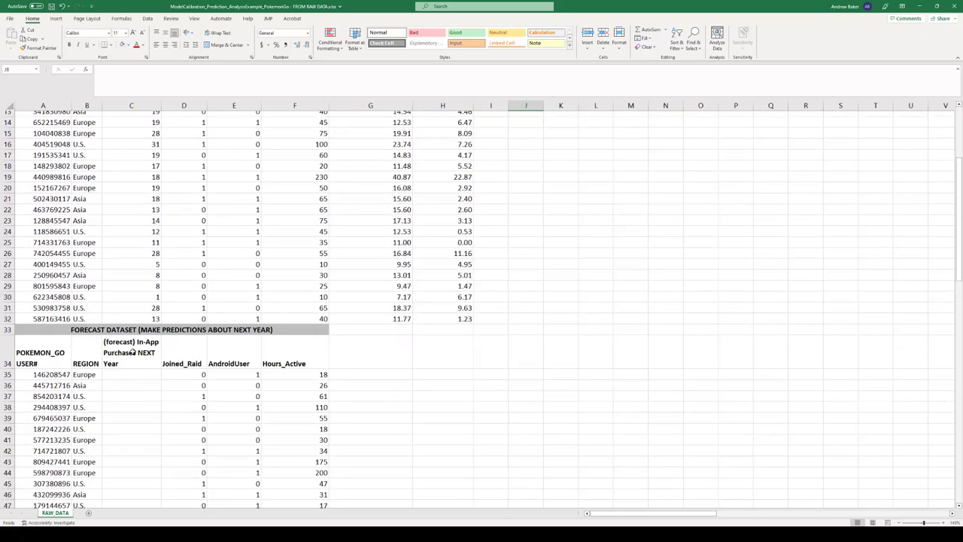
{"action": "left_click", "coordinate": [128, 358]}
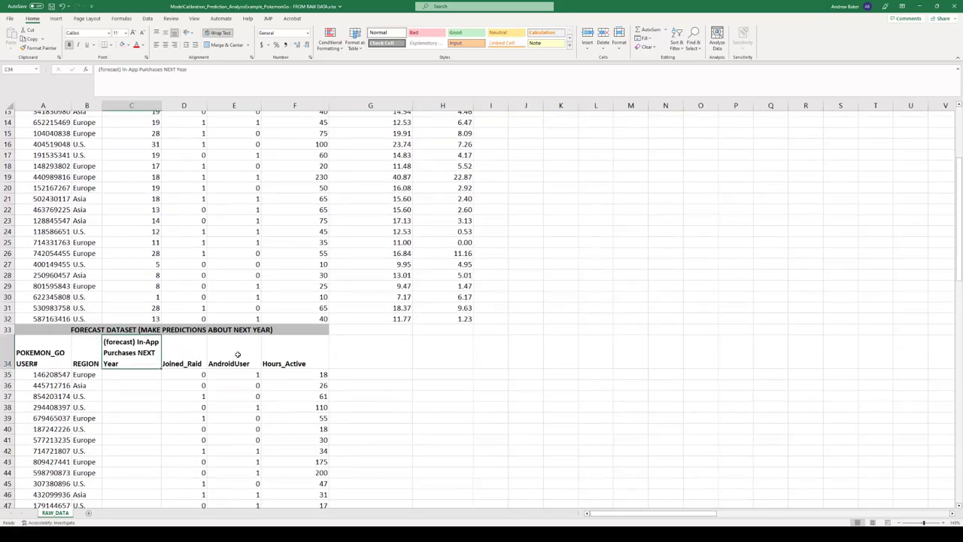
{"action": "scroll", "coordinate": [460, 297], "scroll_direction": "up", "scroll_amount": 4}
{"action": "scroll", "coordinate": [233, 348], "scroll_direction": "down", "scroll_amount": 5}
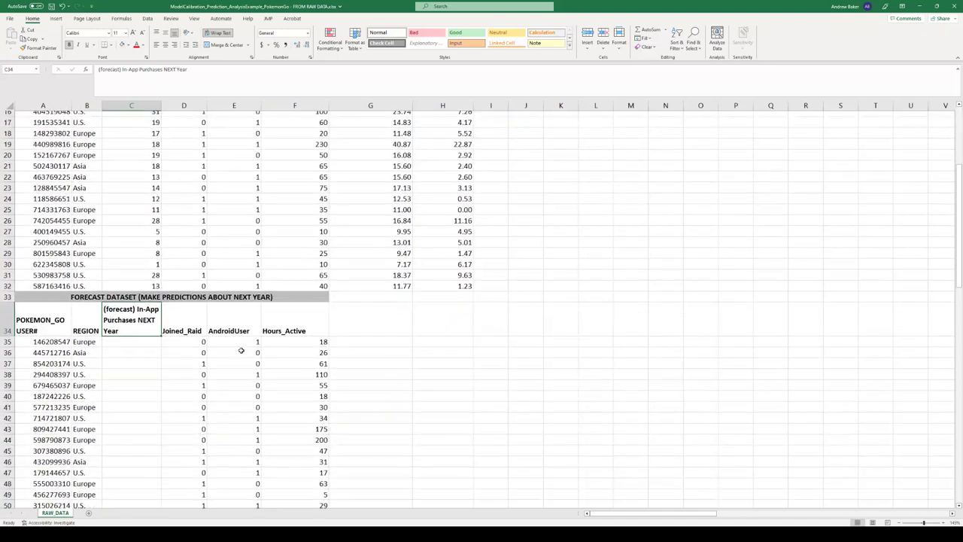
{"action": "scroll", "coordinate": [215, 409], "scroll_direction": "down", "scroll_amount": 6}
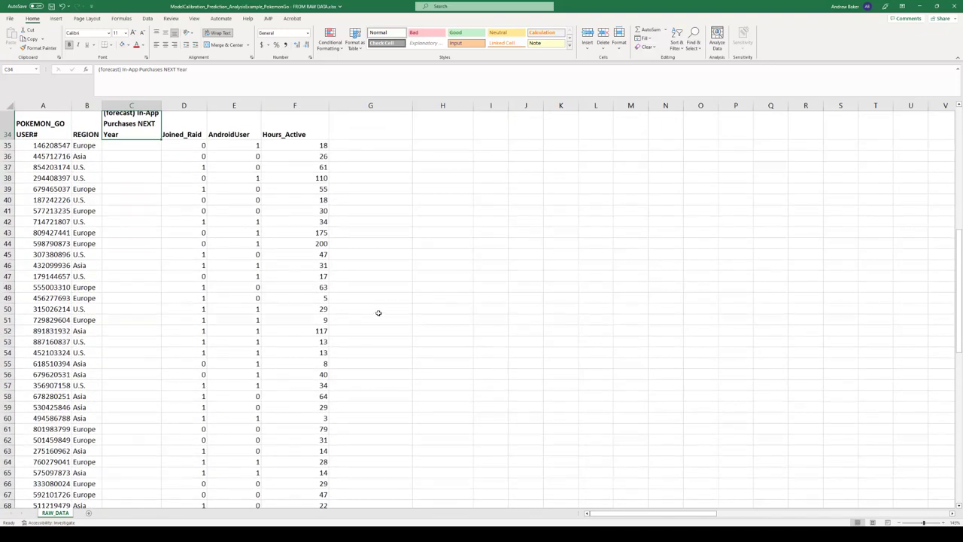
{"action": "scroll", "coordinate": [223, 252], "scroll_direction": "up", "scroll_amount": 2}
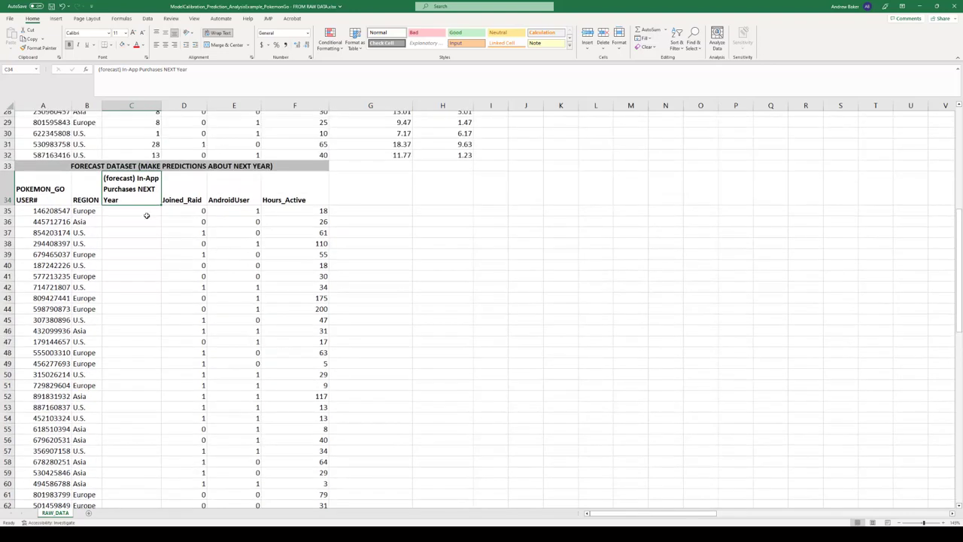
{"action": "left_click", "coordinate": [121, 214]}
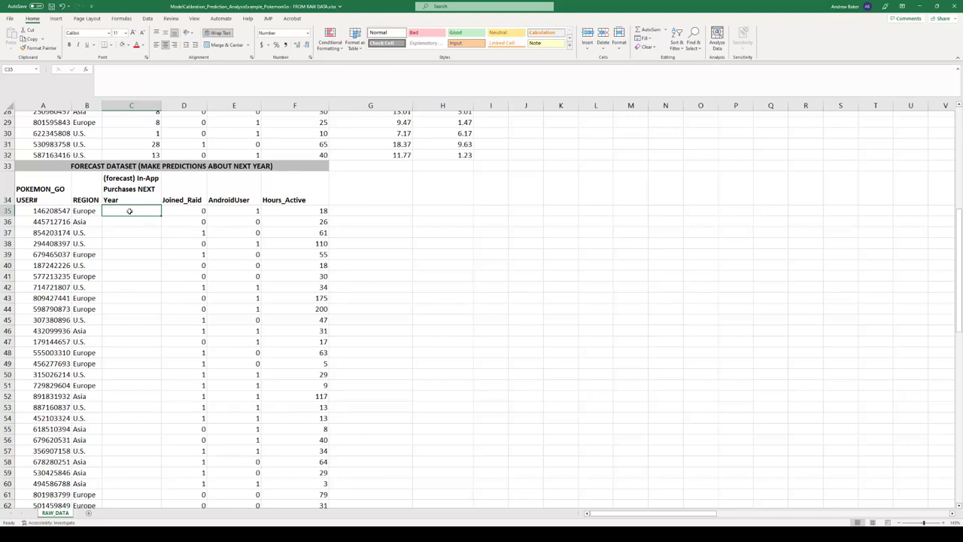
{"action": "type", "text": "="}
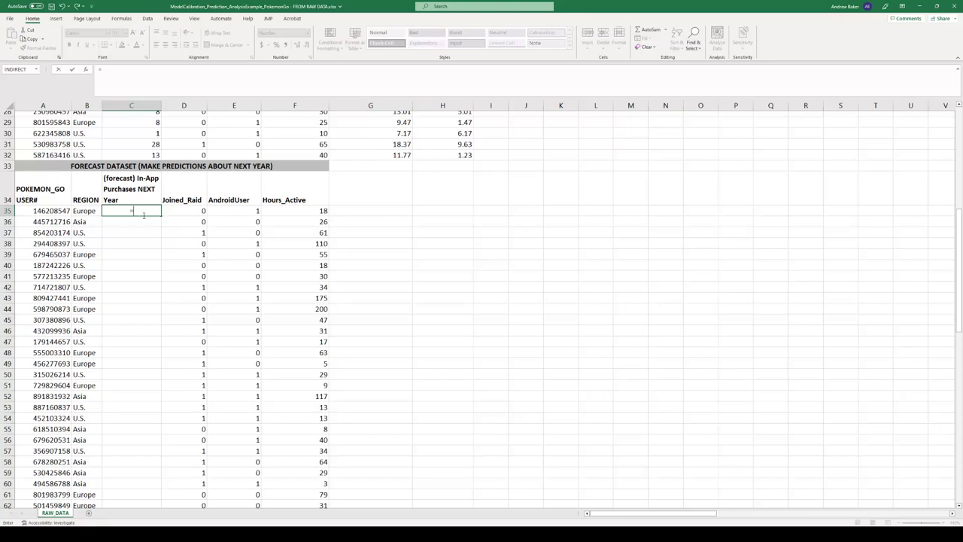
{"action": "scroll", "coordinate": [454, 278], "scroll_direction": "up", "scroll_amount": 9}
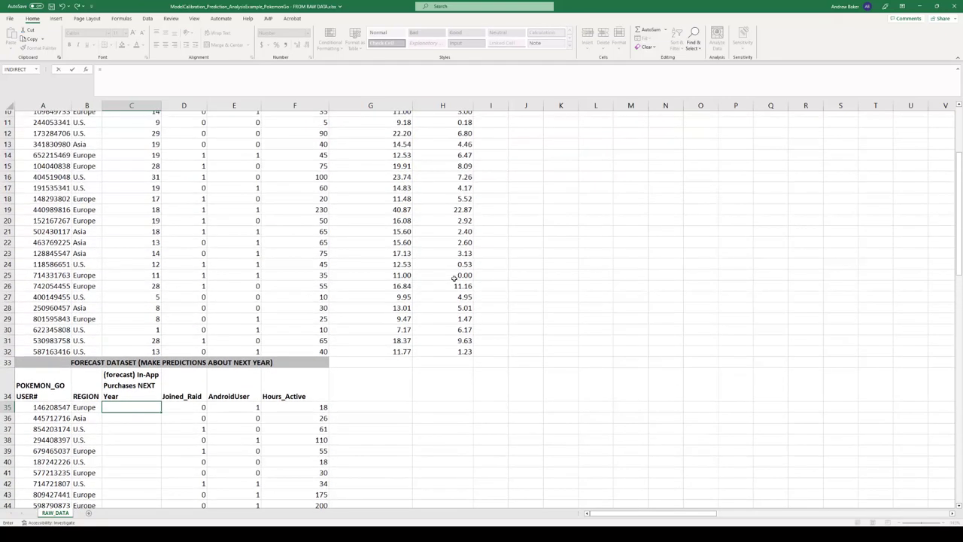
{"action": "left_click", "coordinate": [562, 154]}
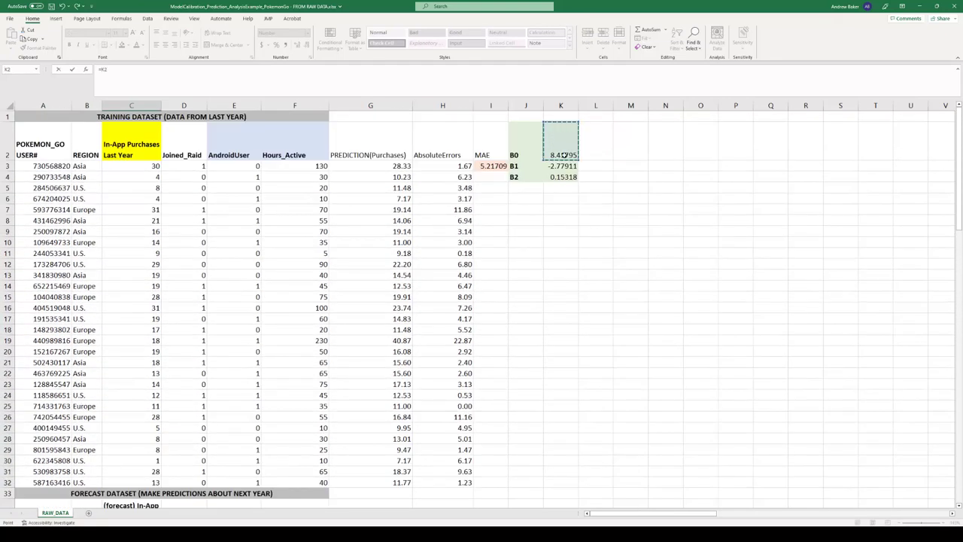
{"action": "key", "text": "F4"}
{"action": "scroll", "coordinate": [564, 154], "scroll_direction": "down", "scroll_amount": 6}
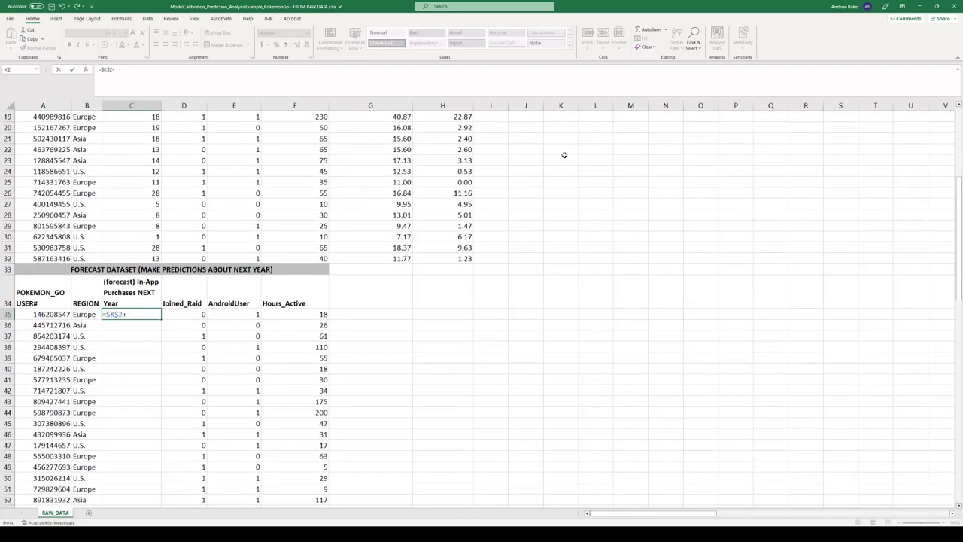
Add the AndroidUser term to the C35 forecast formula by multiplying absolute B1 by the user's value, $K$3*E35.
{"action": "scroll", "coordinate": [564, 155], "scroll_direction": "up", "scroll_amount": 6}
{"action": "left_click", "coordinate": [563, 165]}
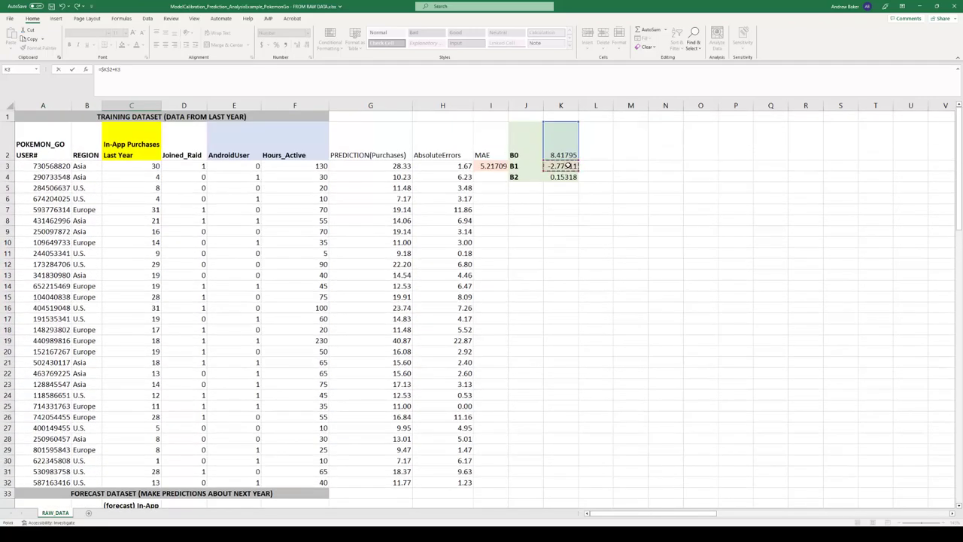
{"action": "key", "text": "F4"}
{"action": "scroll", "coordinate": [569, 164], "scroll_direction": "down", "scroll_amount": 6}
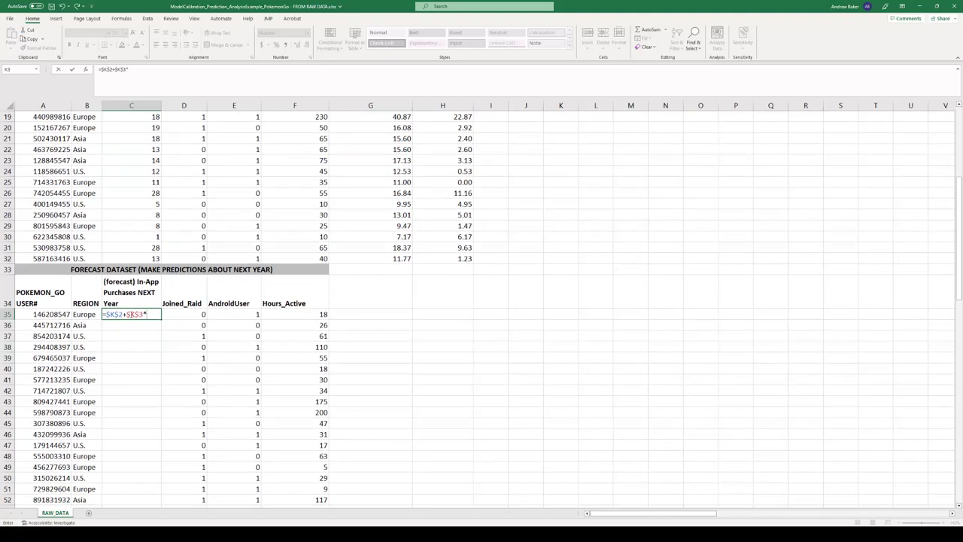
{"action": "left_click", "coordinate": [233, 316]}
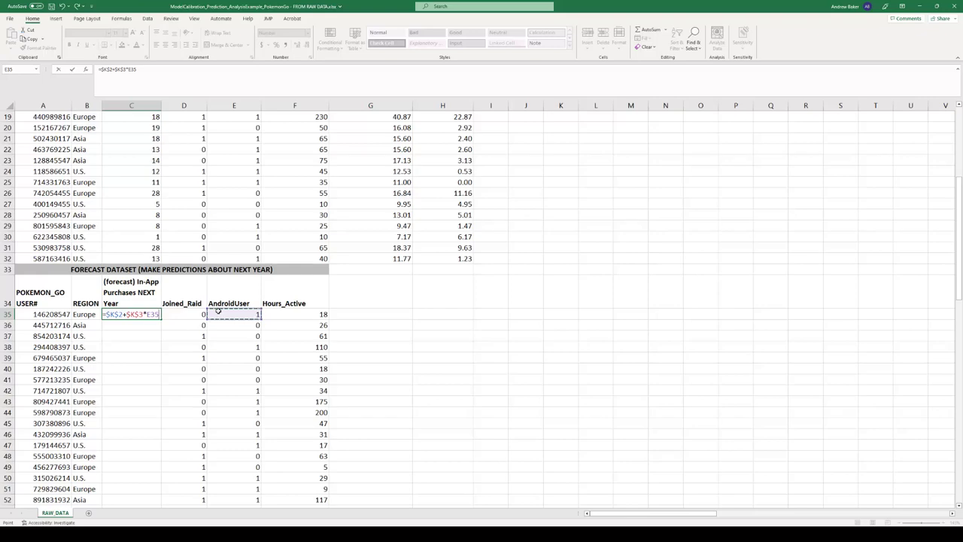
Complete the C35 forecast formula by adding the Hours_Active term, +$K$4*F35, with the B2 reference absolute.
{"action": "type", "text": "+"}
{"action": "scroll", "coordinate": [458, 342], "scroll_direction": "up", "scroll_amount": 4}
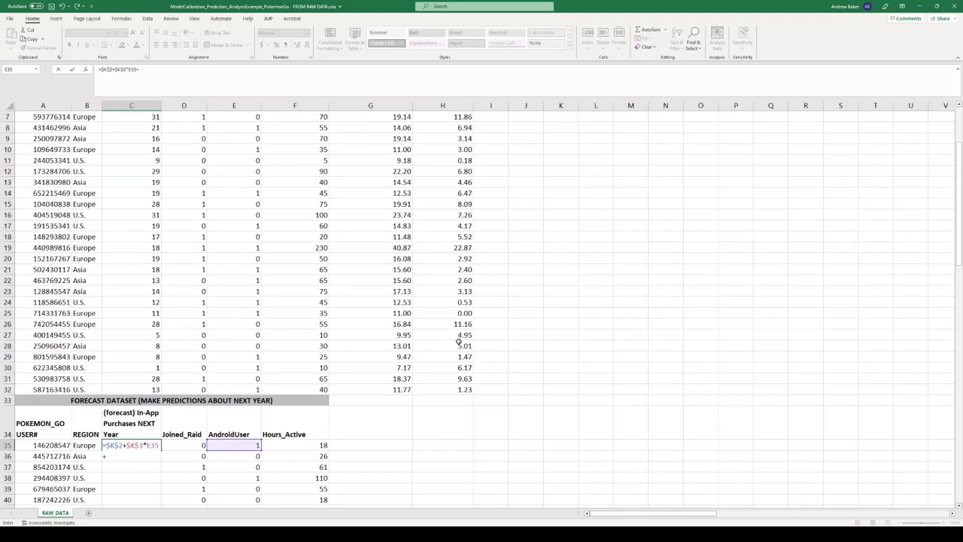
{"action": "scroll", "coordinate": [458, 343], "scroll_direction": "up", "scroll_amount": 2}
{"action": "left_click", "coordinate": [562, 177]}
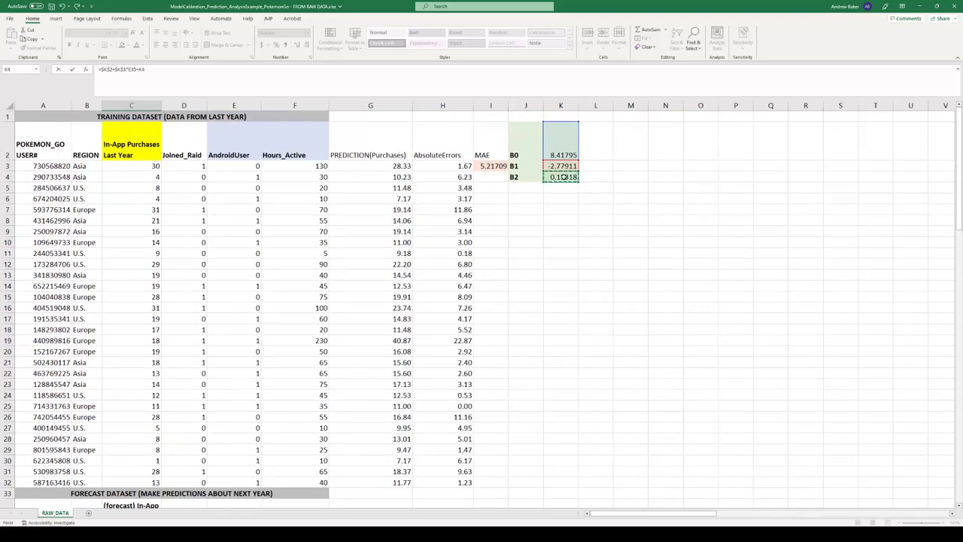
{"action": "key", "text": "F4"}
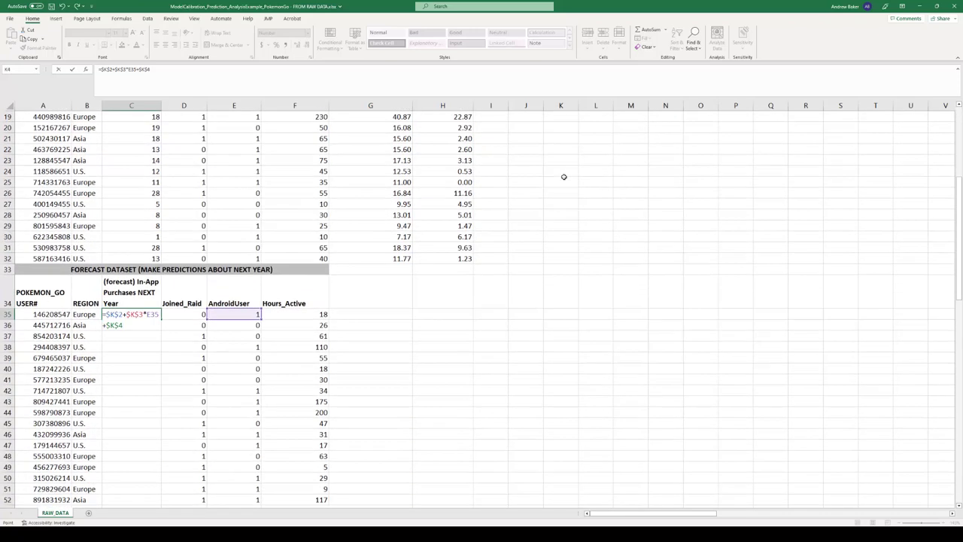
{"action": "left_click", "coordinate": [305, 313]}
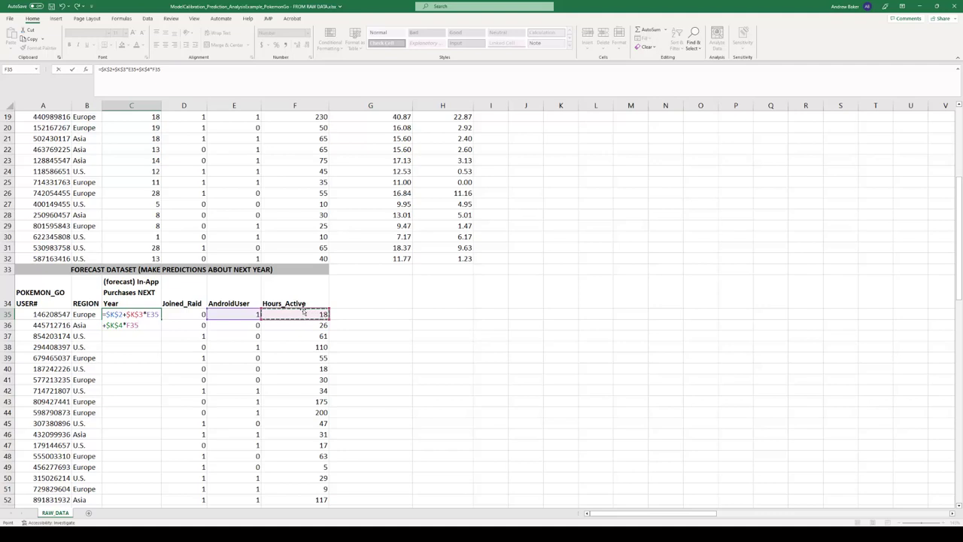
{"action": "key", "text": "ctrl+Return"}
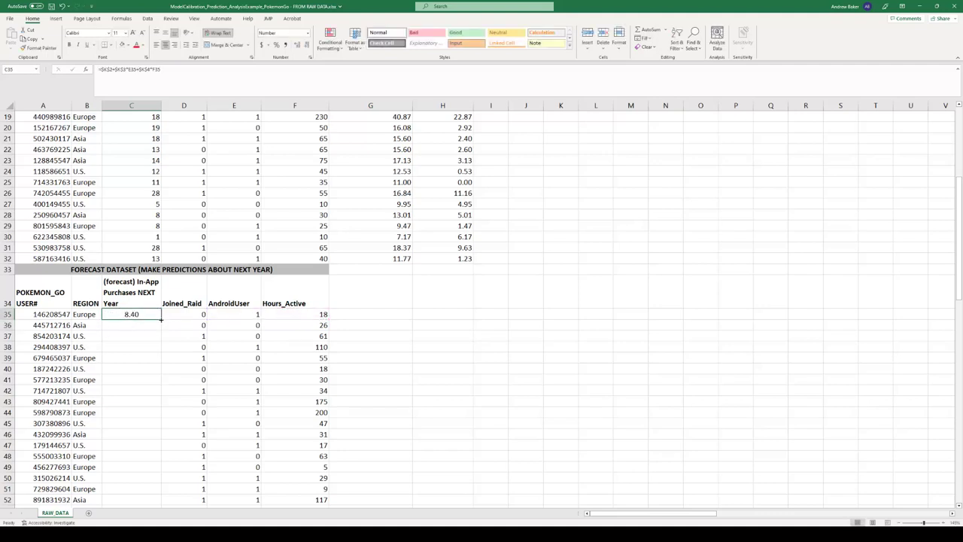
Fill the C35 forecast formula down column C for every user in the forecast dataset.
{"action": "left_click_drag", "start_coordinate": [161, 319], "coordinate": [161, 418]}
{"action": "scroll", "coordinate": [161, 417], "scroll_direction": "down", "scroll_amount": 2}
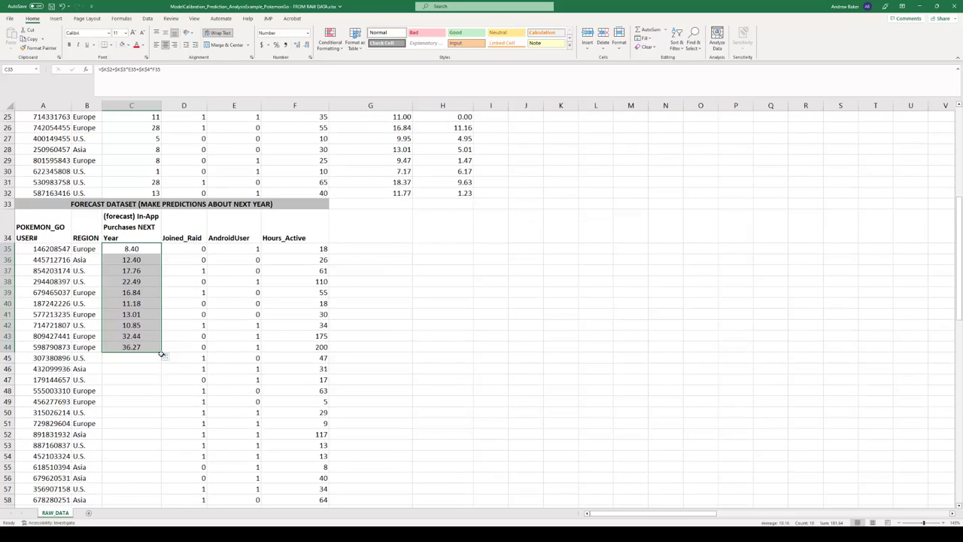
{"action": "double_click", "coordinate": [160, 353]}
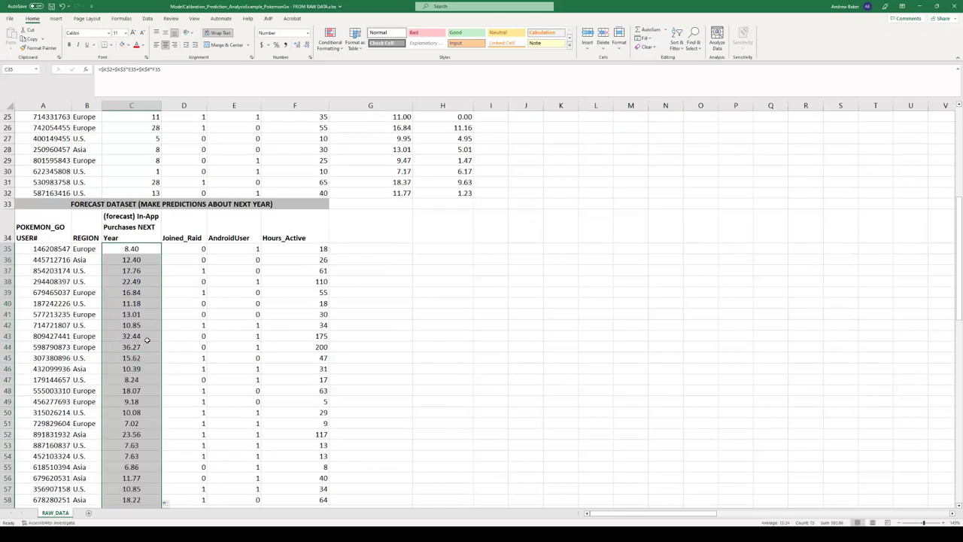
{"action": "scroll", "coordinate": [146, 340], "scroll_direction": "down", "scroll_amount": 3}
{"action": "scroll", "coordinate": [149, 337], "scroll_direction": "up", "scroll_amount": 5}
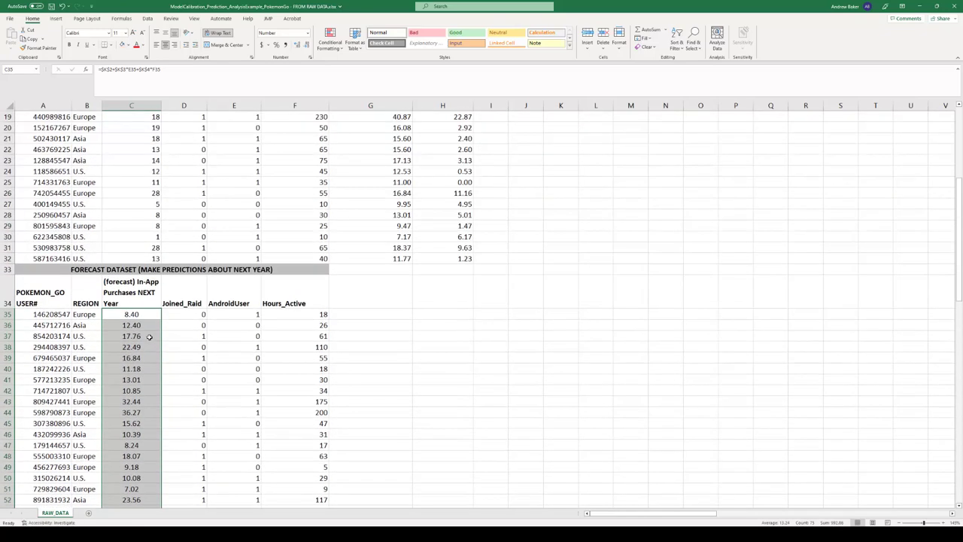
Examine the forecast purchases in column C, comparing the users in rows 43 and 44 with their predictor values.
{"action": "left_click", "coordinate": [138, 313]}
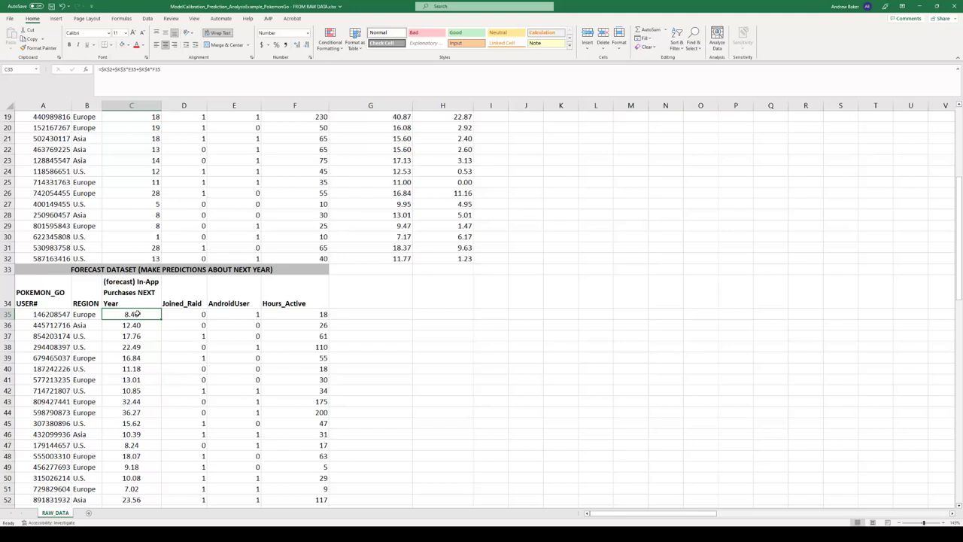
{"action": "left_click_drag", "start_coordinate": [133, 315], "coordinate": [140, 421]}
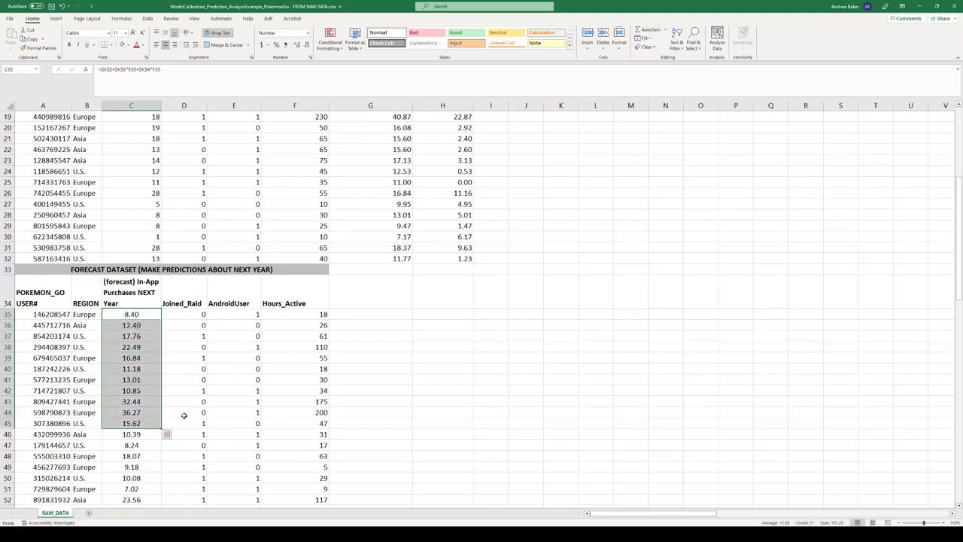
{"action": "scroll", "coordinate": [184, 416], "scroll_direction": "down", "scroll_amount": 1}
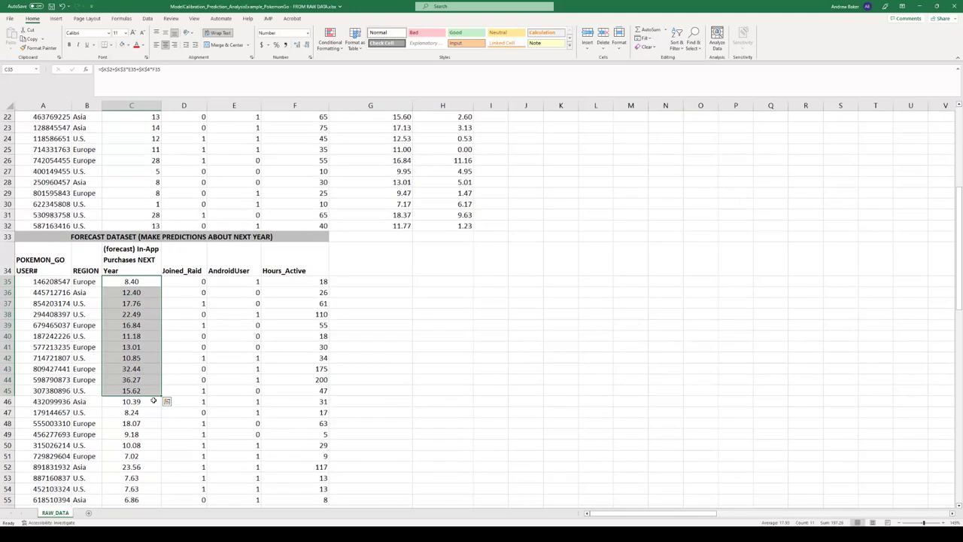
{"action": "scroll", "coordinate": [209, 399], "scroll_direction": "down", "scroll_amount": 3}
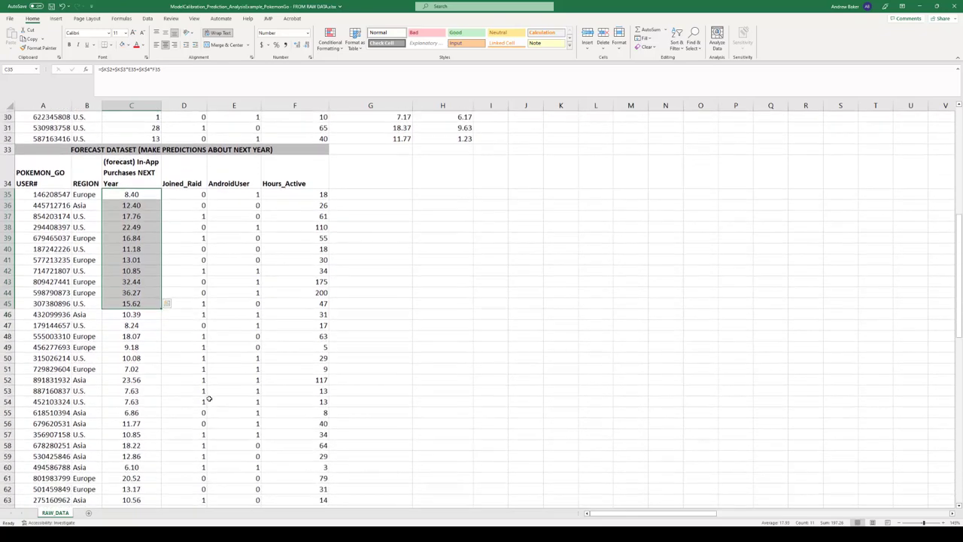
{"action": "scroll", "coordinate": [208, 398], "scroll_direction": "down", "scroll_amount": 3}
{"action": "scroll", "coordinate": [209, 399], "scroll_direction": "down", "scroll_amount": 3}
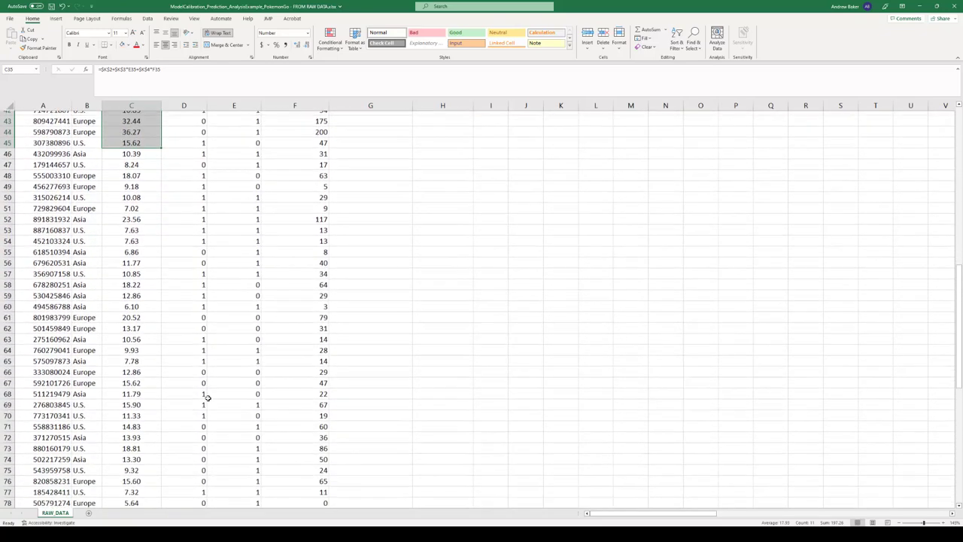
{"action": "scroll", "coordinate": [203, 400], "scroll_direction": "up", "scroll_amount": 5}
{"action": "scroll", "coordinate": [202, 400], "scroll_direction": "up", "scroll_amount": 1}
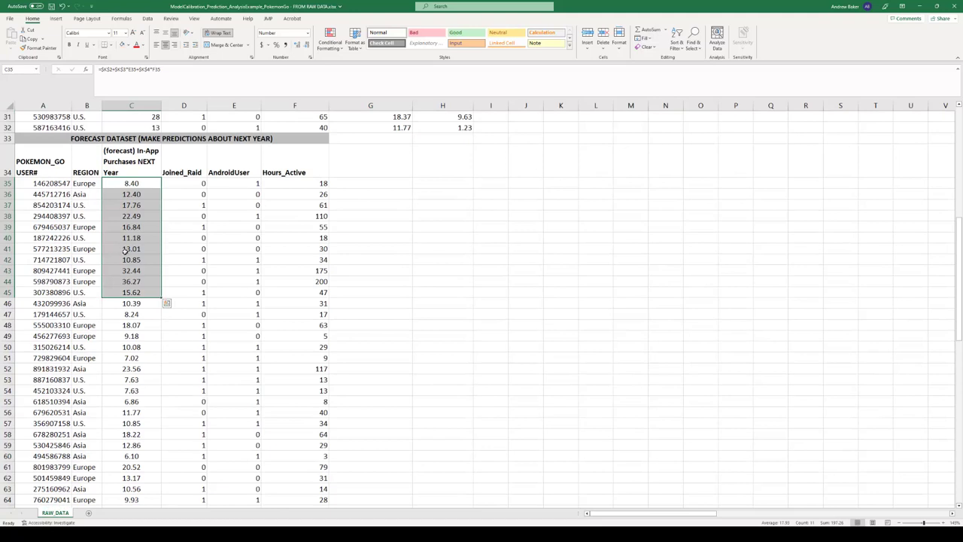
{"action": "left_click_drag", "start_coordinate": [69, 269], "coordinate": [325, 282]}
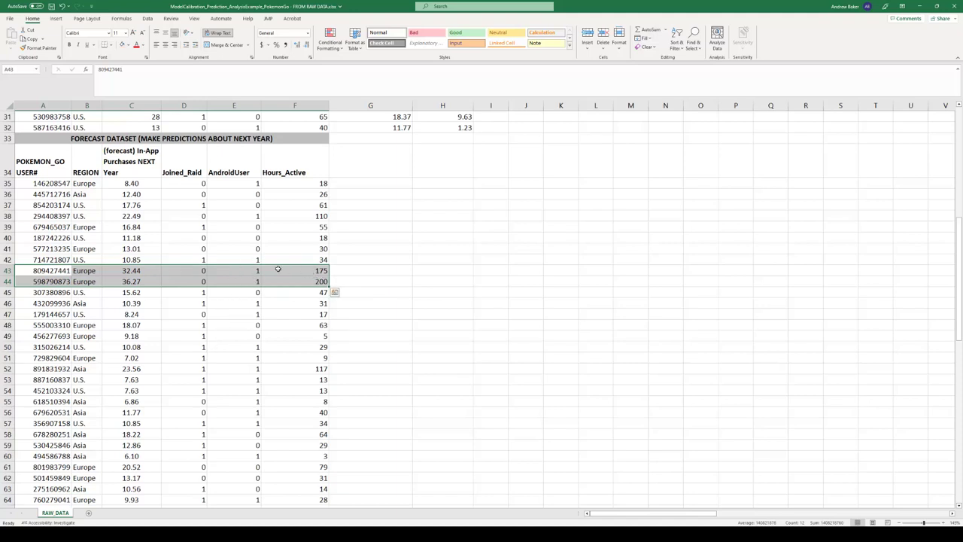
{"action": "left_click_drag", "start_coordinate": [135, 271], "coordinate": [133, 281]}
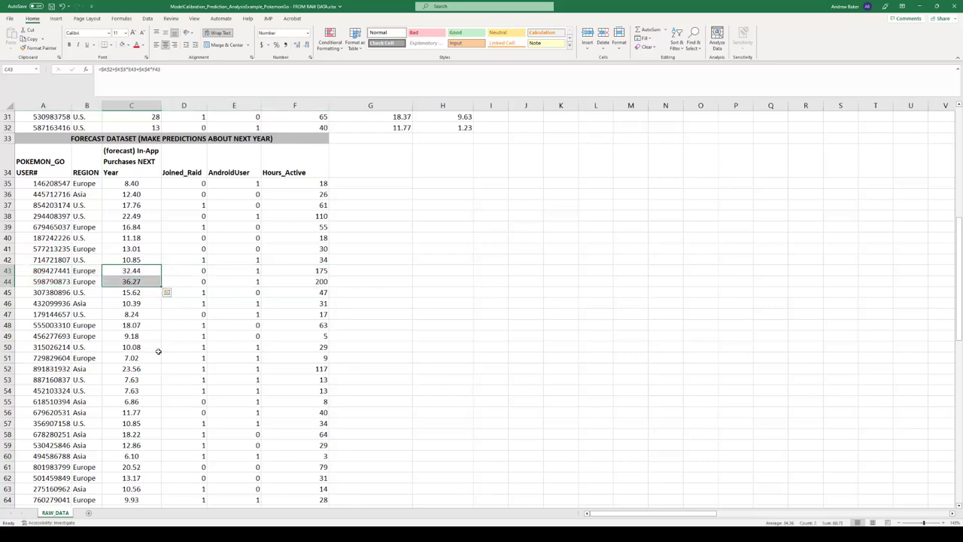
{"action": "left_click", "coordinate": [300, 380]}
Review the training dataset, its AndroidUser and Hours_Active predictors, absolute errors, MAE and coefficients K2:K4, and return to the forecast dataset.
{"action": "scroll", "coordinate": [346, 416], "scroll_direction": "up", "scroll_amount": 10}
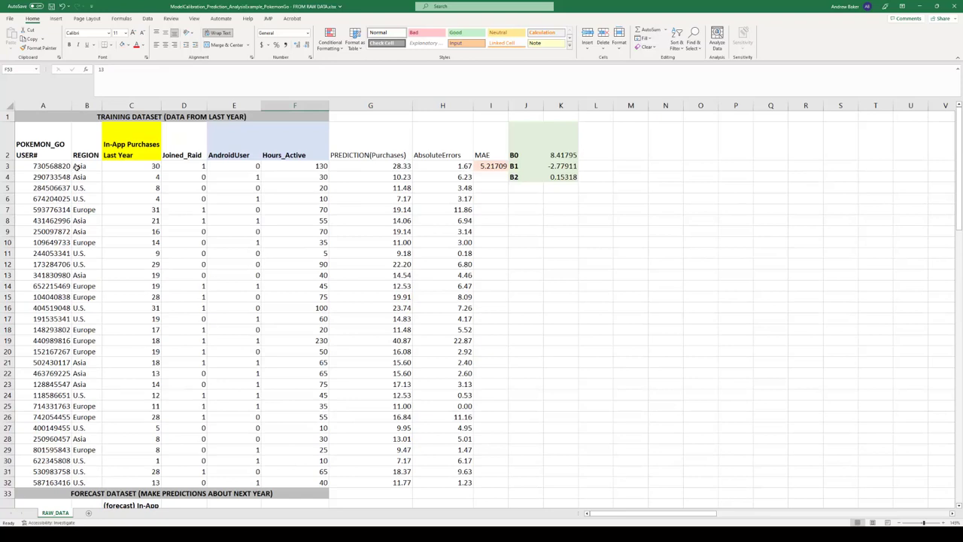
{"action": "left_click_drag", "start_coordinate": [52, 154], "coordinate": [324, 460]}
{"action": "left_click", "coordinate": [353, 396]}
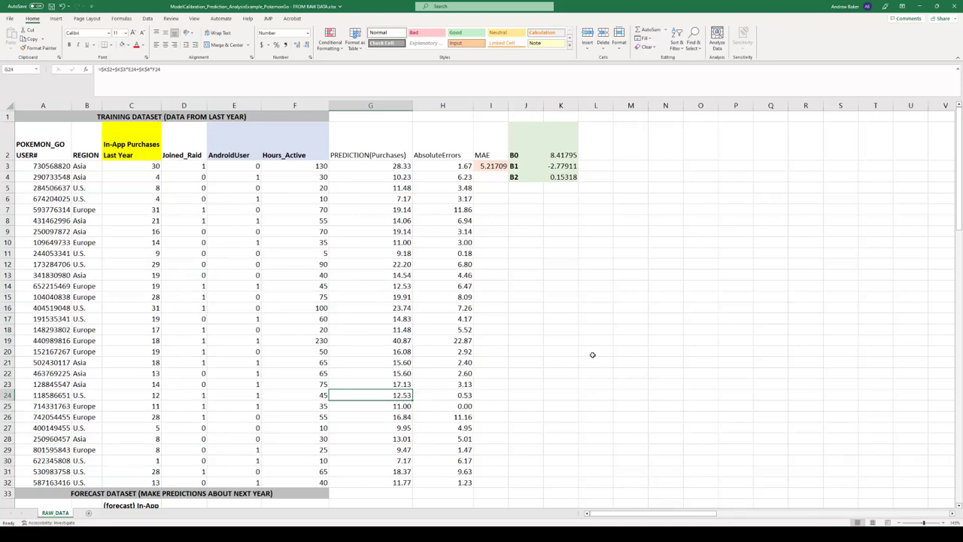
{"action": "left_click", "coordinate": [244, 150]}
{"action": "left_click", "coordinate": [291, 153]}
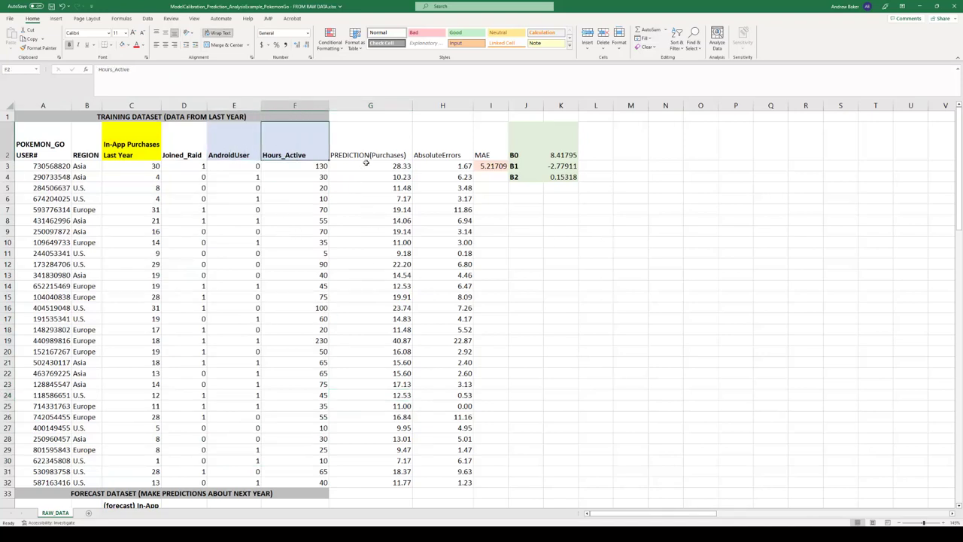
{"action": "left_click", "coordinate": [444, 155]}
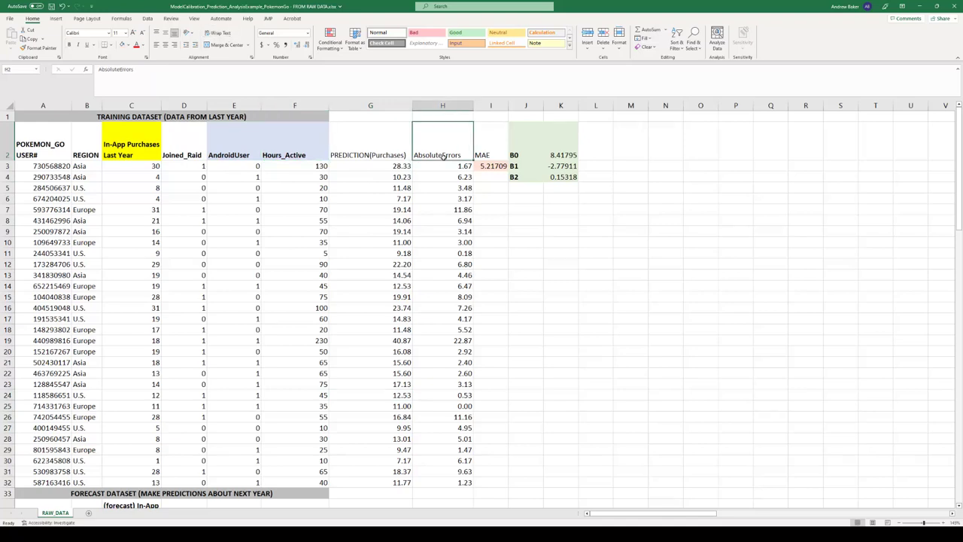
{"action": "left_click", "coordinate": [490, 155]}
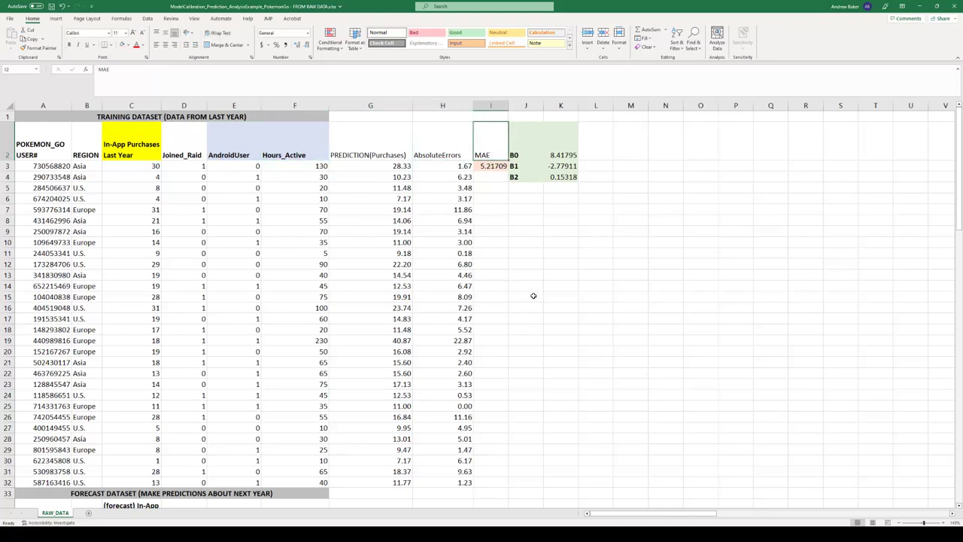
{"action": "left_click_drag", "start_coordinate": [568, 150], "coordinate": [576, 178]}
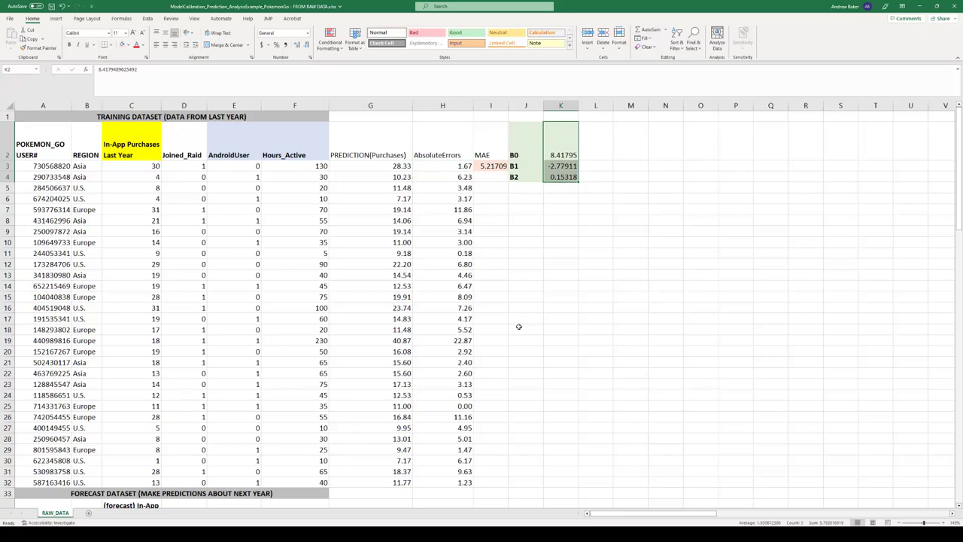
{"action": "scroll", "coordinate": [518, 327], "scroll_direction": "down", "scroll_amount": 3}
{"action": "scroll", "coordinate": [518, 326], "scroll_direction": "up", "scroll_amount": 3}
{"action": "scroll", "coordinate": [518, 315], "scroll_direction": "down", "scroll_amount": 5}
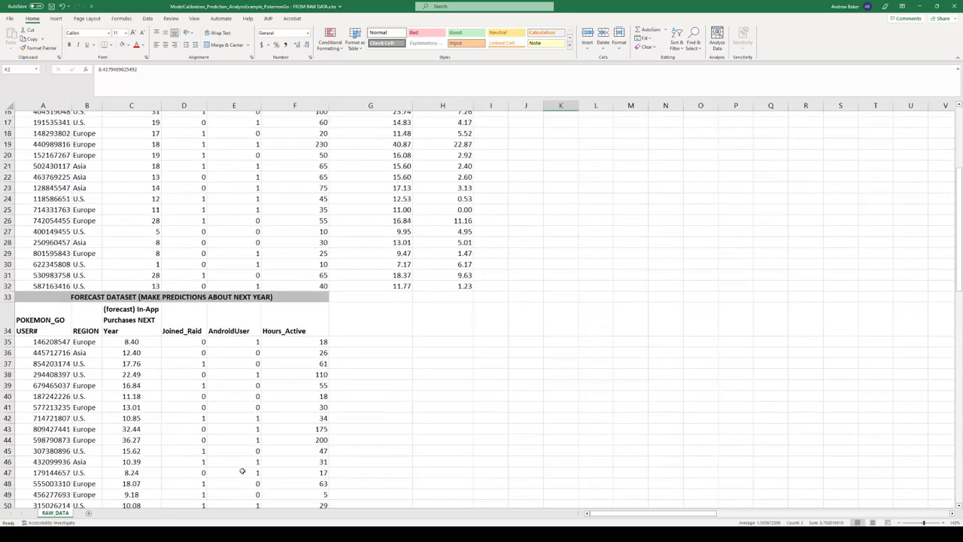